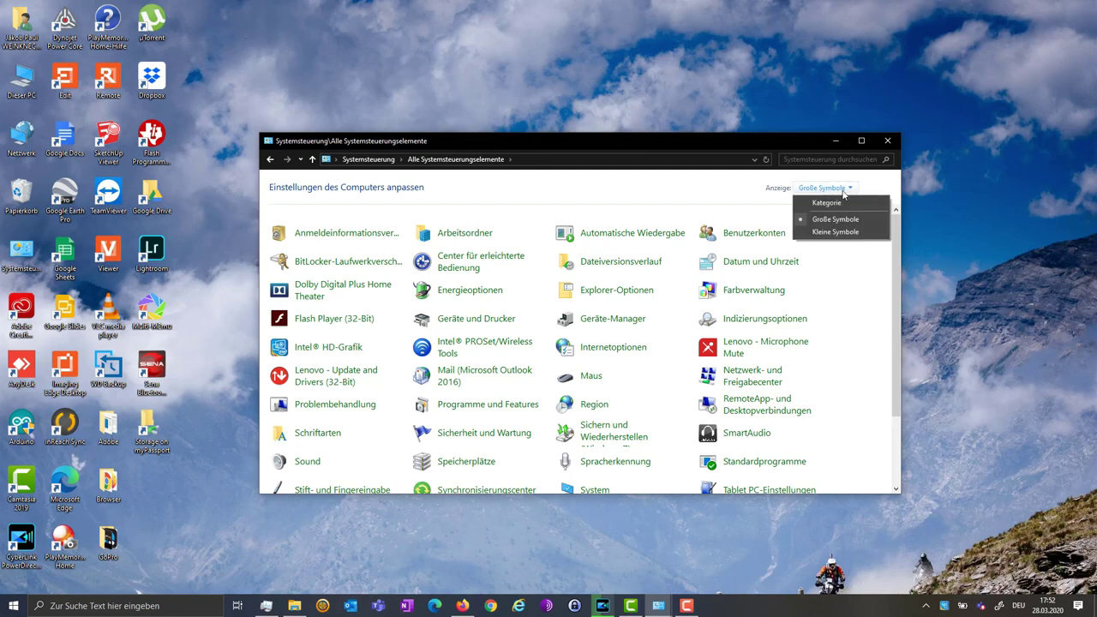
Set the Control Panel items to display as Kleine Symbole
click(851, 231)
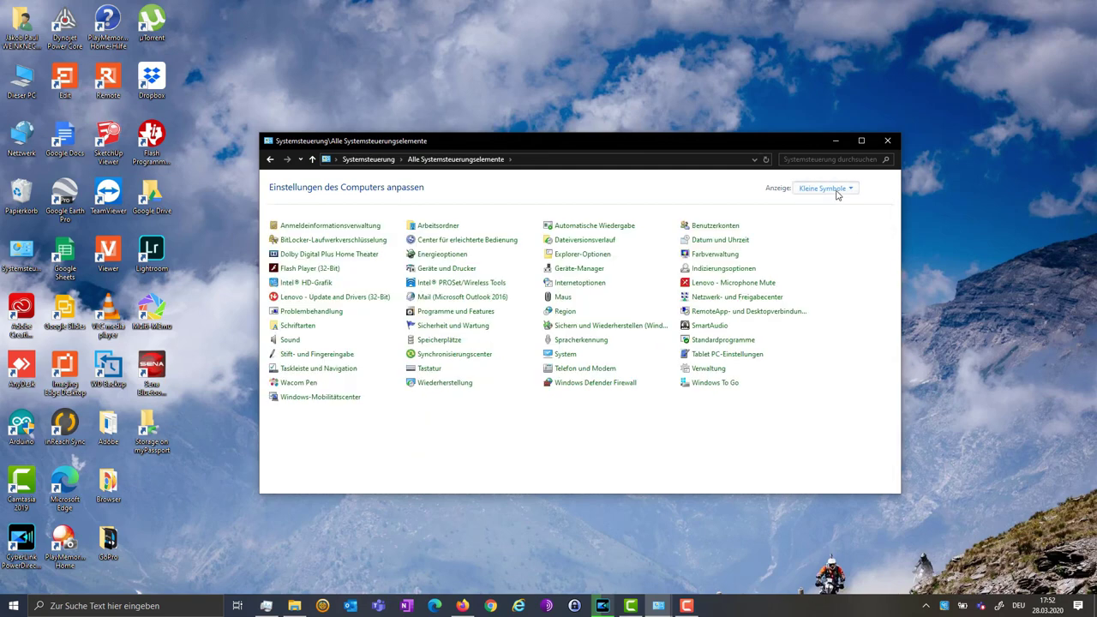
click(836, 190)
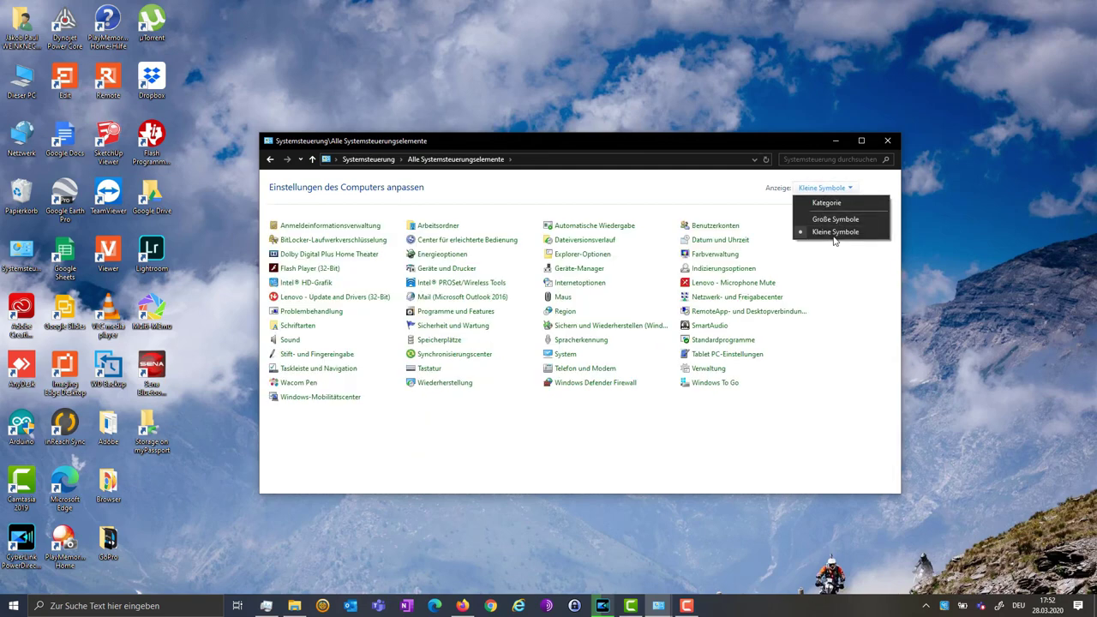
click(833, 233)
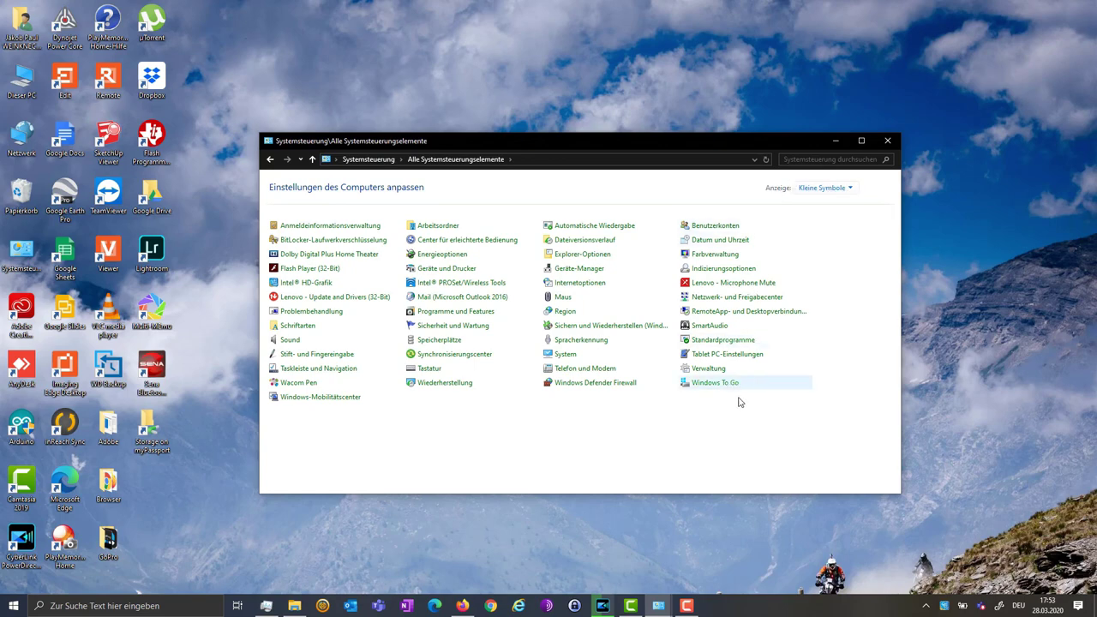
Activate the Hyper-V Windows feature from Programme und Features and confirm the change
click(463, 313)
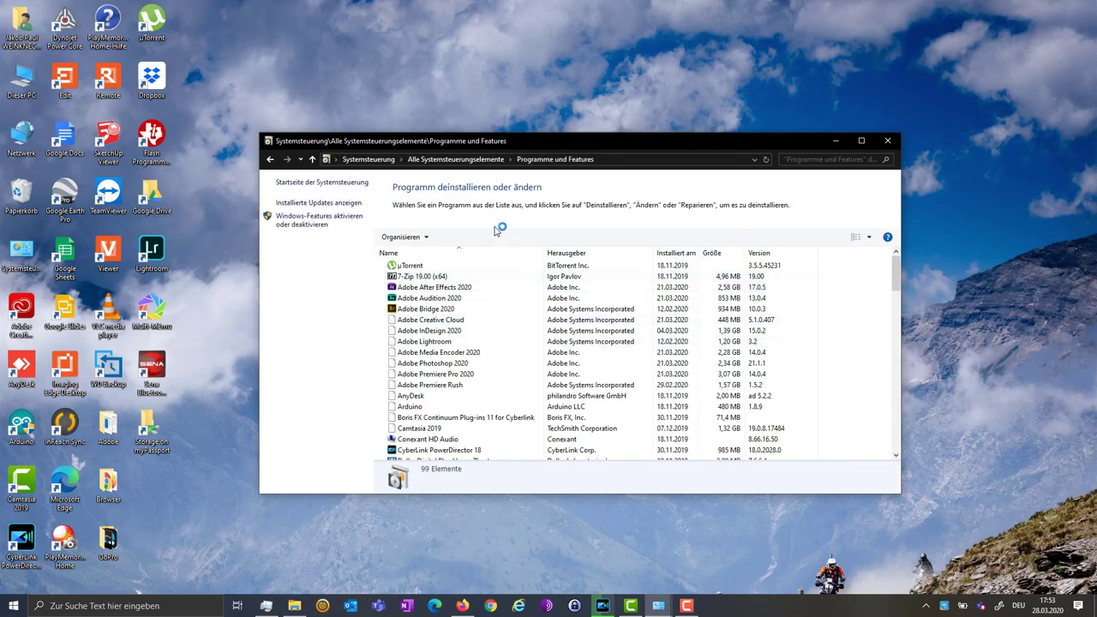
click(310, 221)
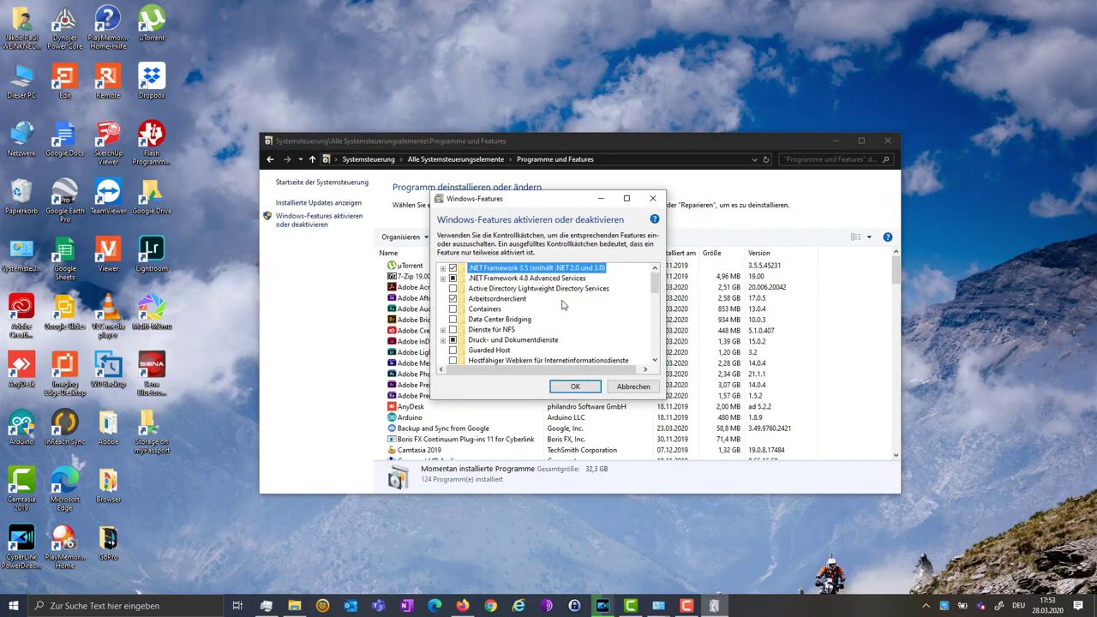
drag(656, 285, 663, 309)
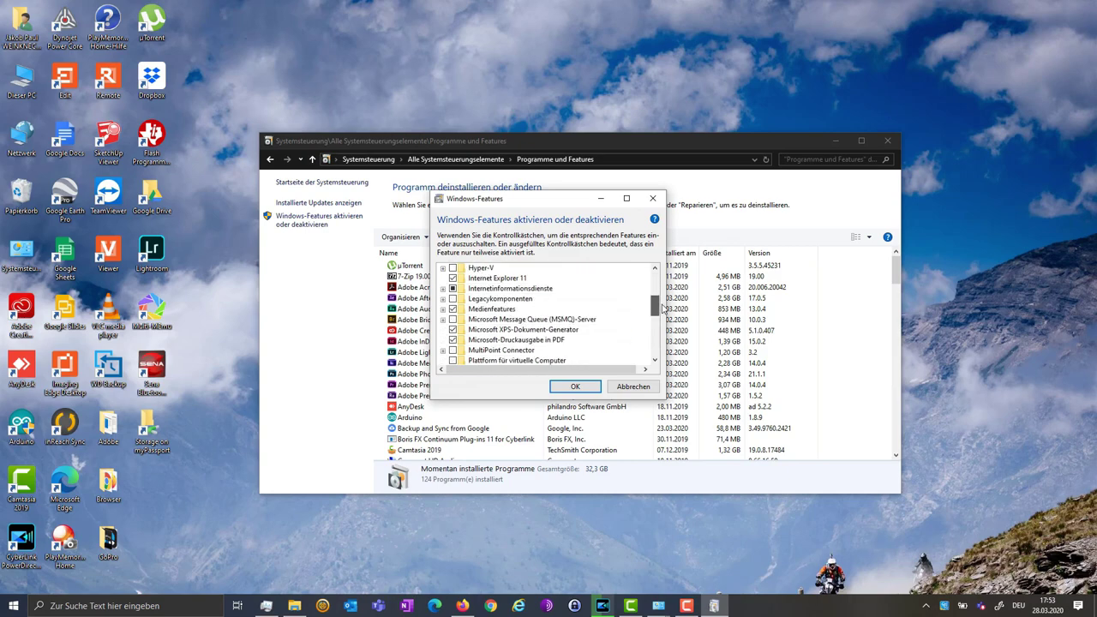
click(478, 268)
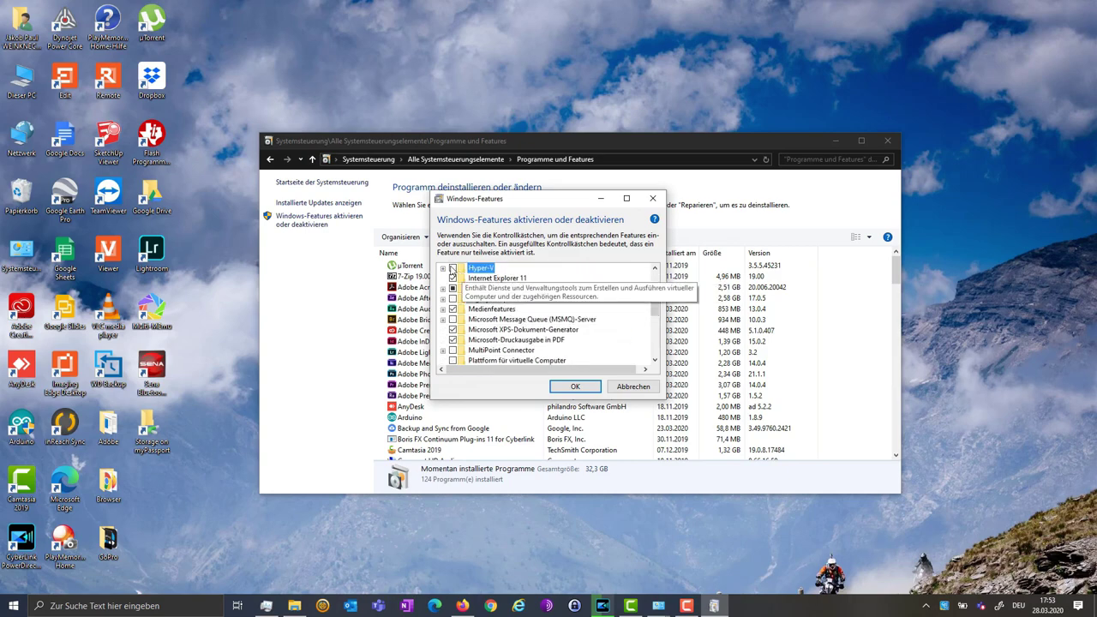
click(452, 268)
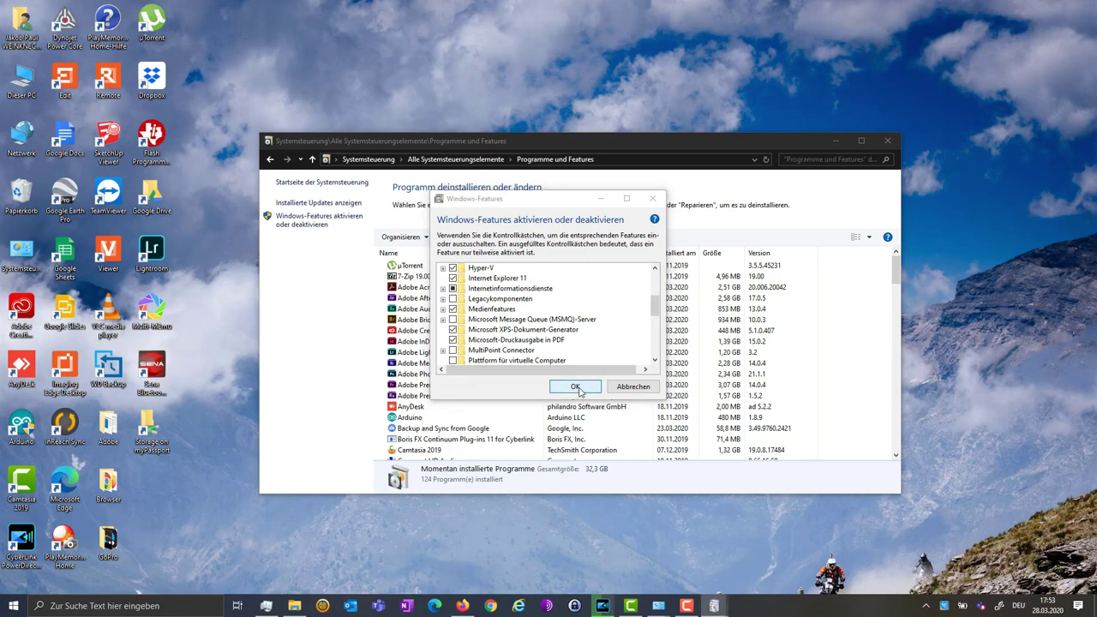
click(577, 387)
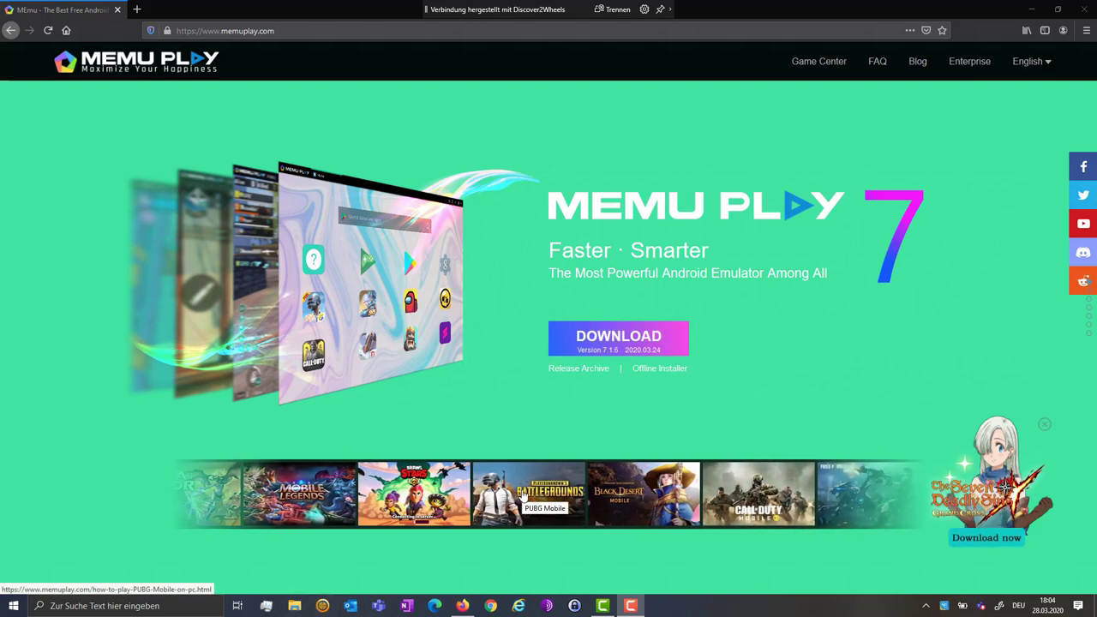
Run Memu-Installer.exe from the Downloads folder with administrator rights
key(super+e)
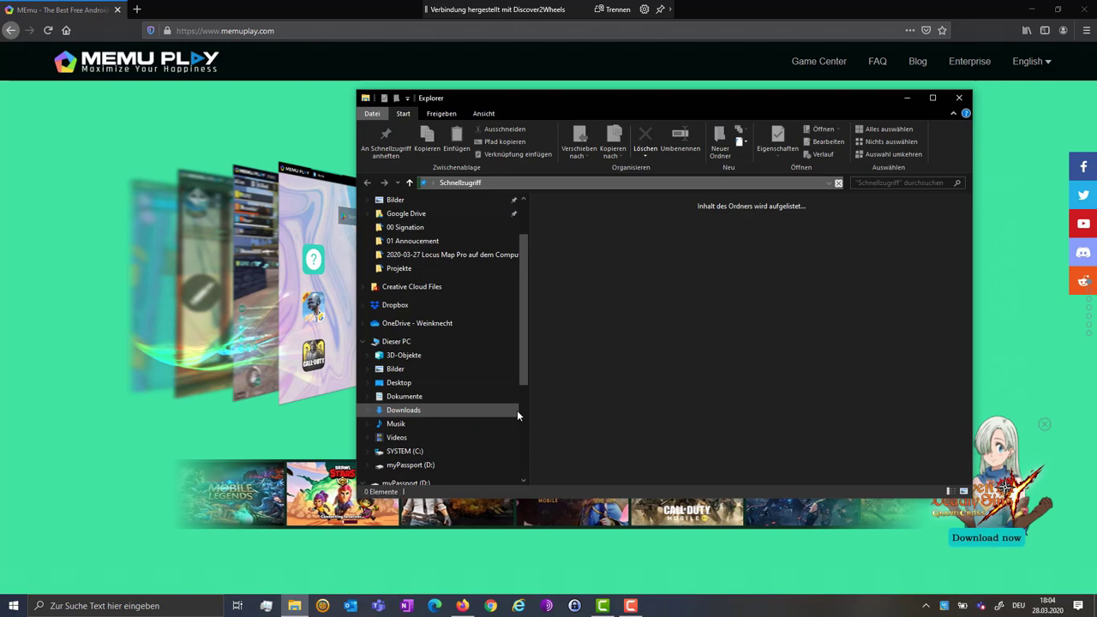
click(406, 410)
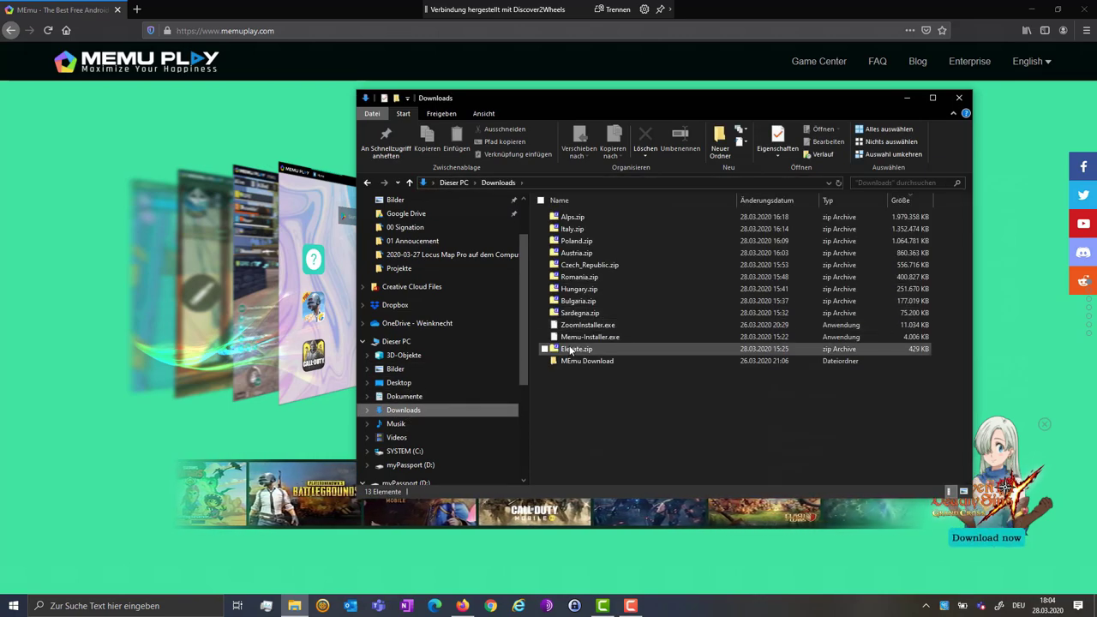
click(573, 339)
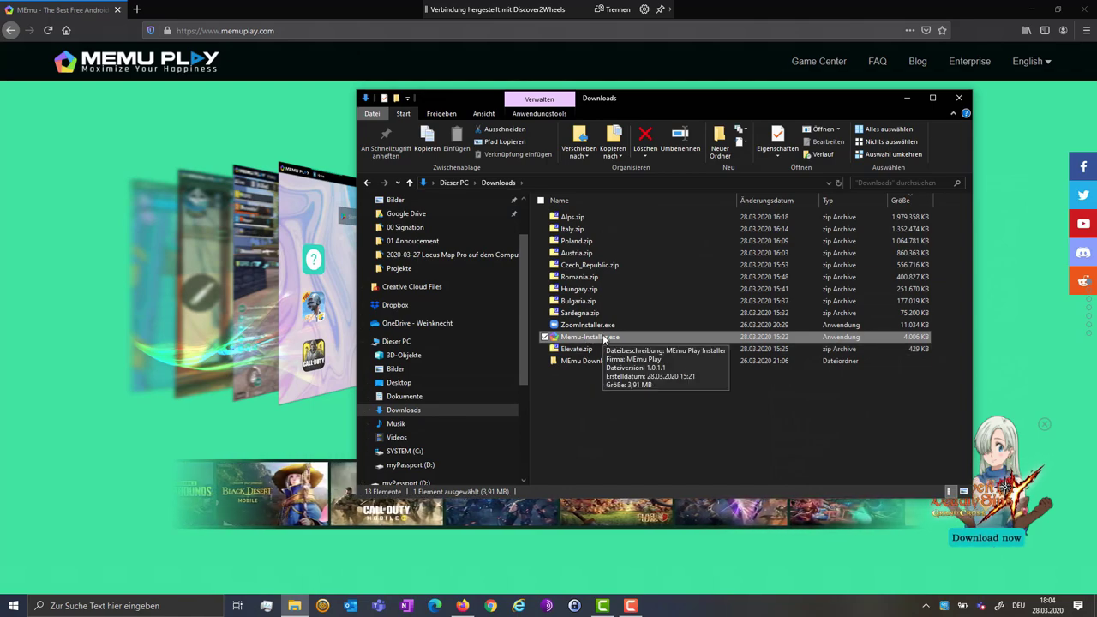
right_click(600, 340)
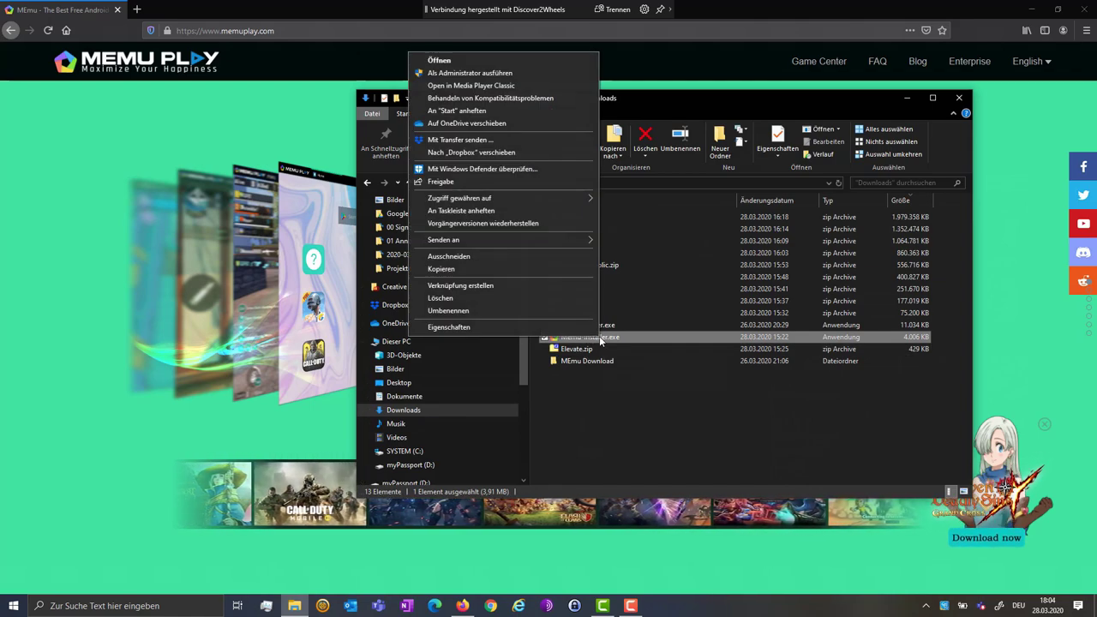
click(507, 73)
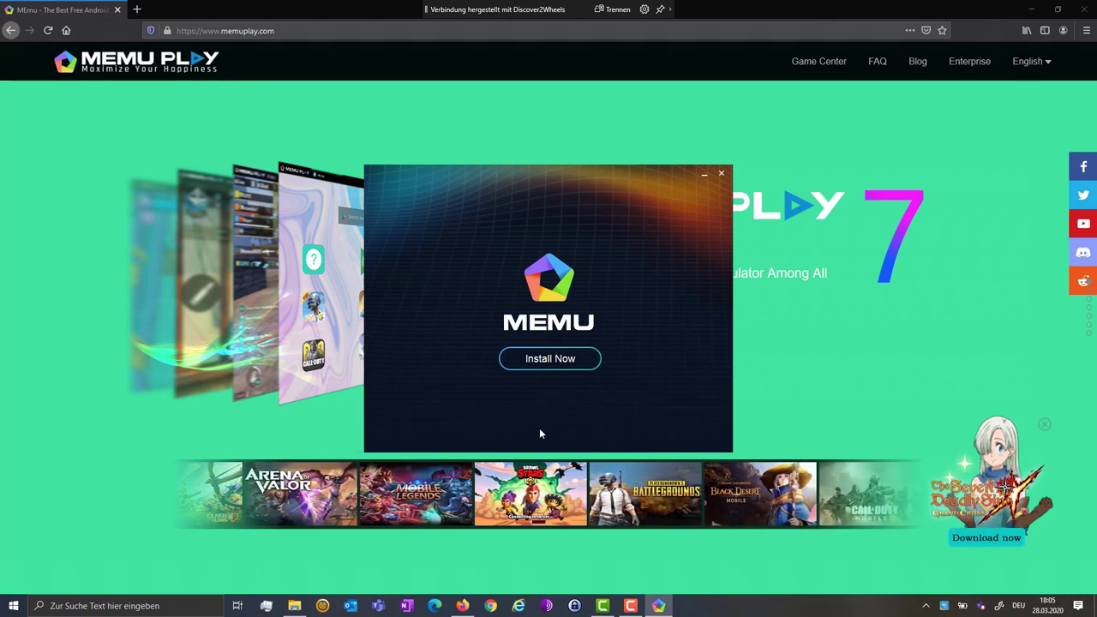
Start the MEmu installation and accept its license agreement
click(553, 360)
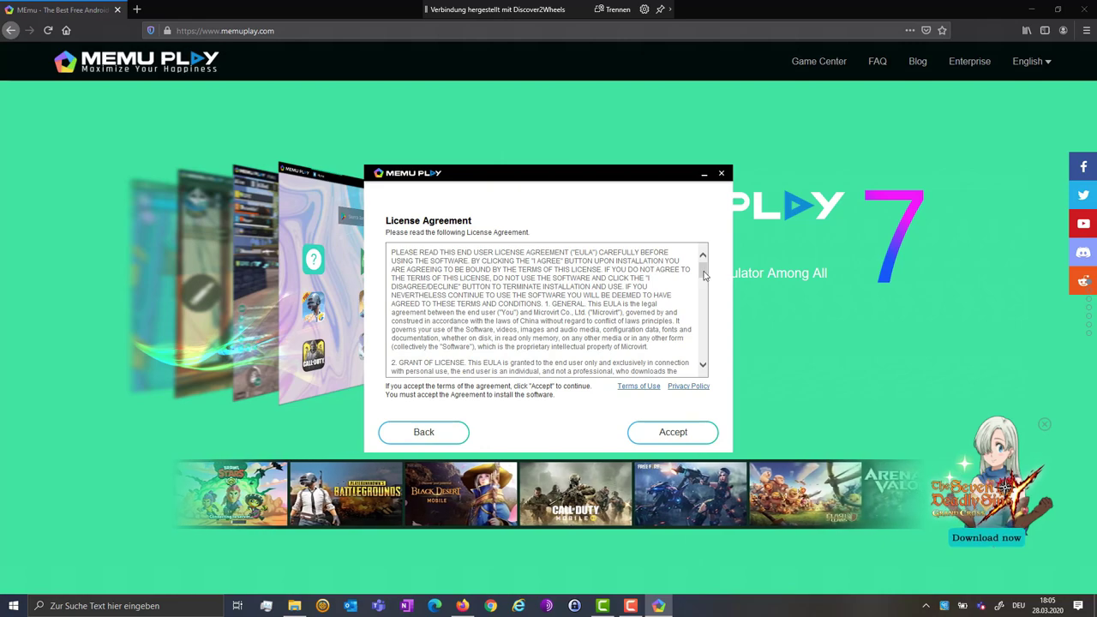
drag(704, 275, 765, 382)
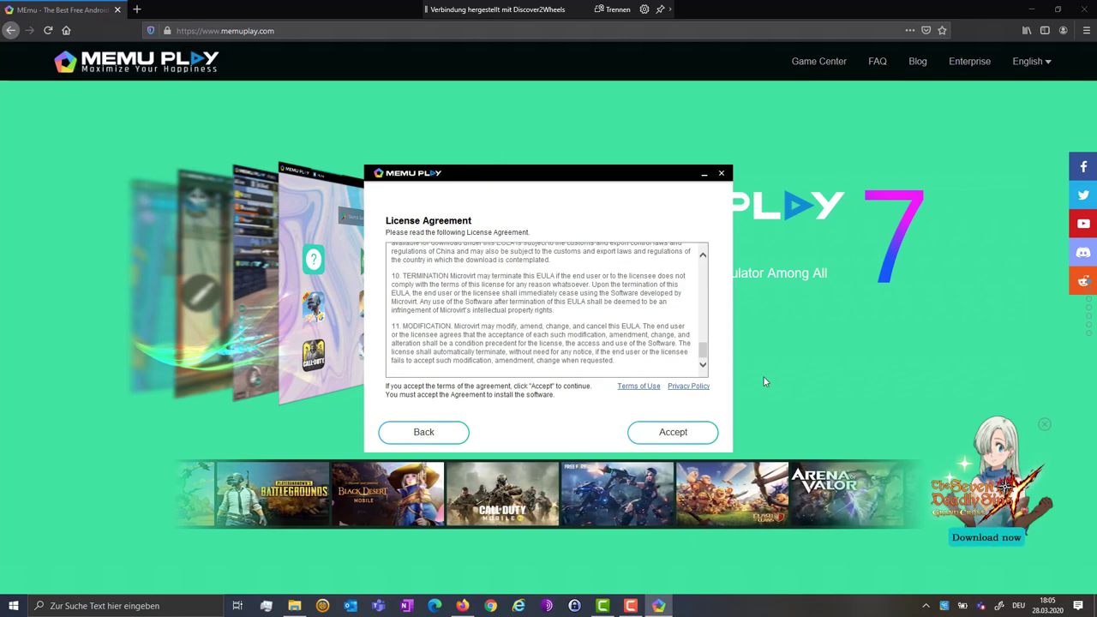
click(701, 434)
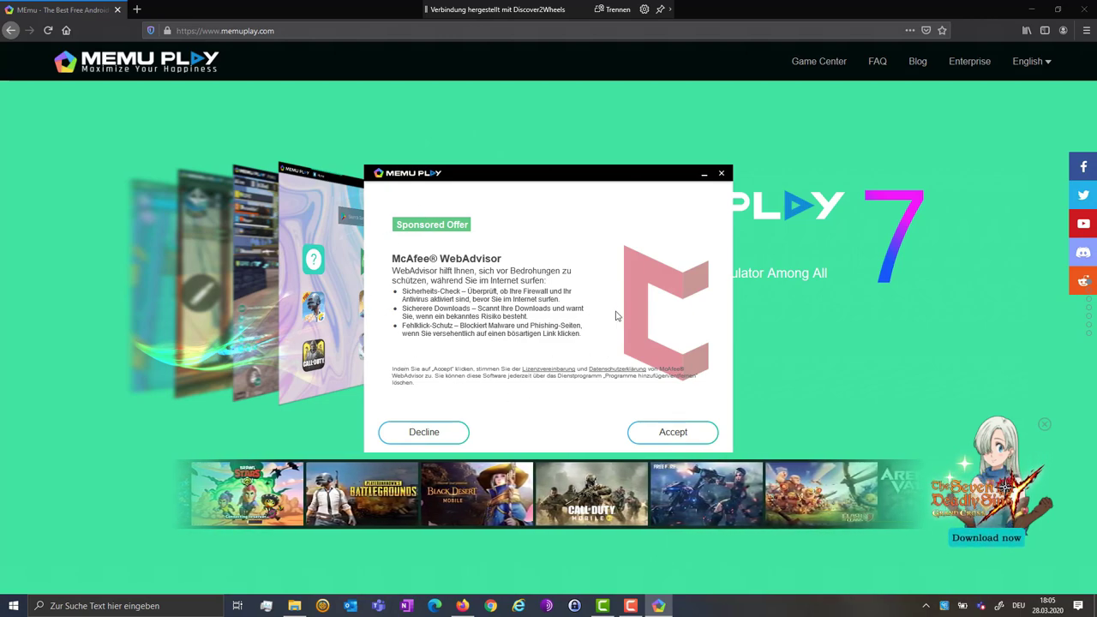
Decline the sponsored McAfee WebAdvisor offer, then finish and close the installer without launching MEmu
click(434, 433)
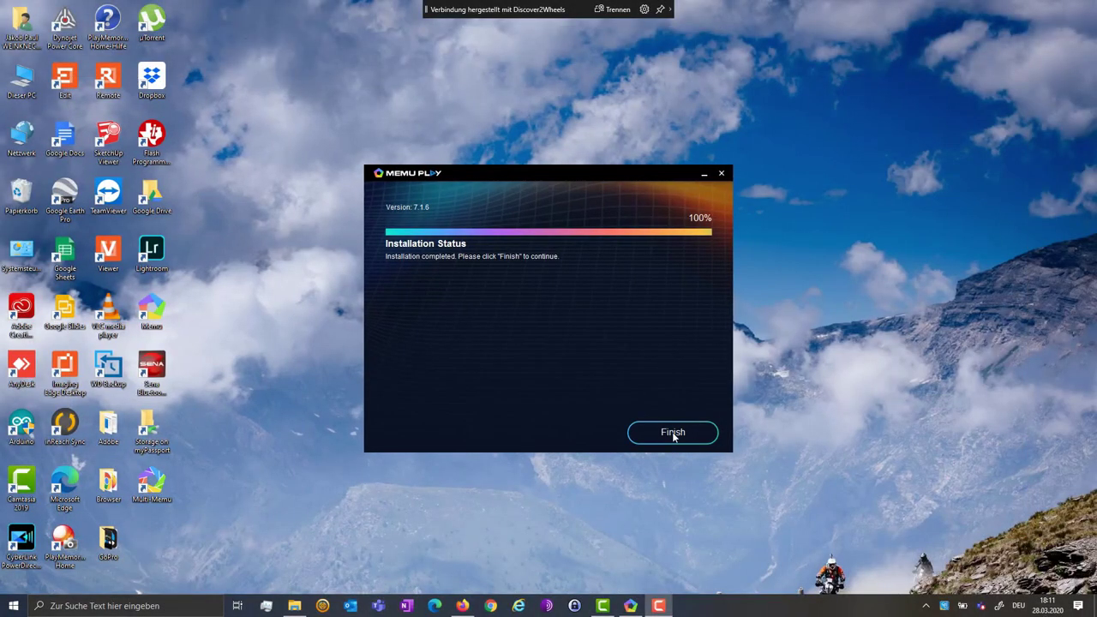
click(672, 433)
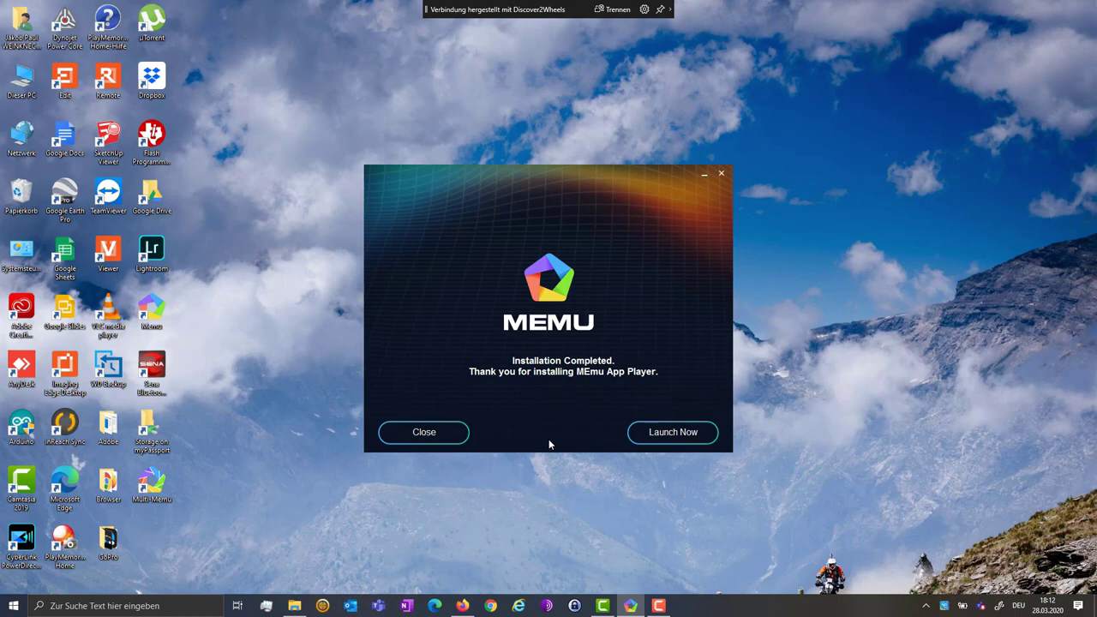
click(423, 433)
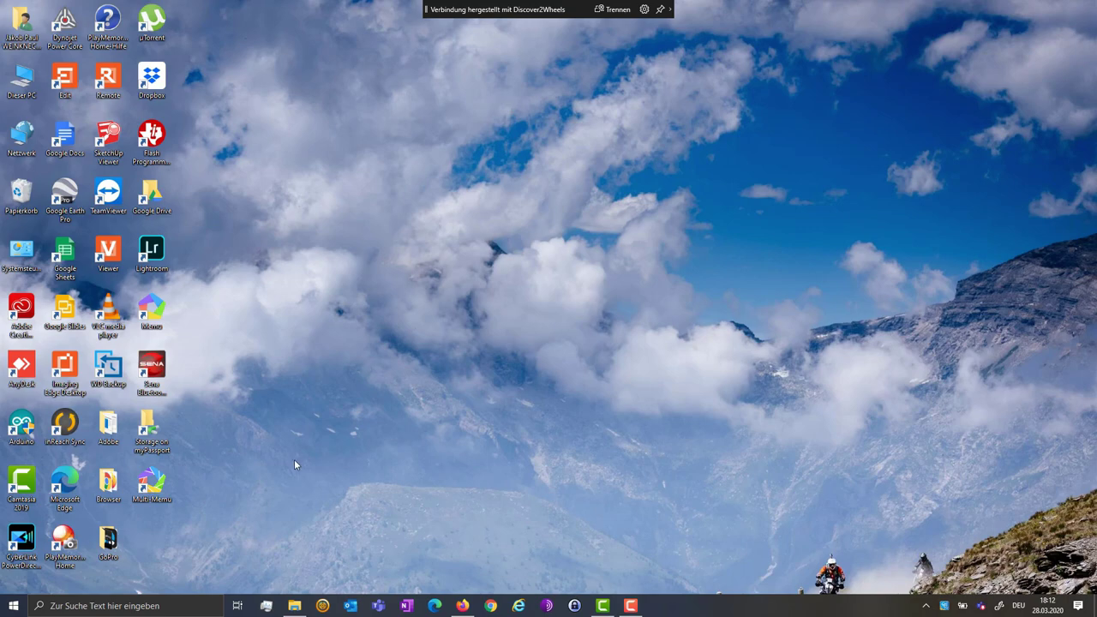
Move the Memu and Multi-Memu shortcuts to a free area of the desktop and launch Multi-Memu
drag(154, 310, 266, 38)
drag(152, 484, 238, 81)
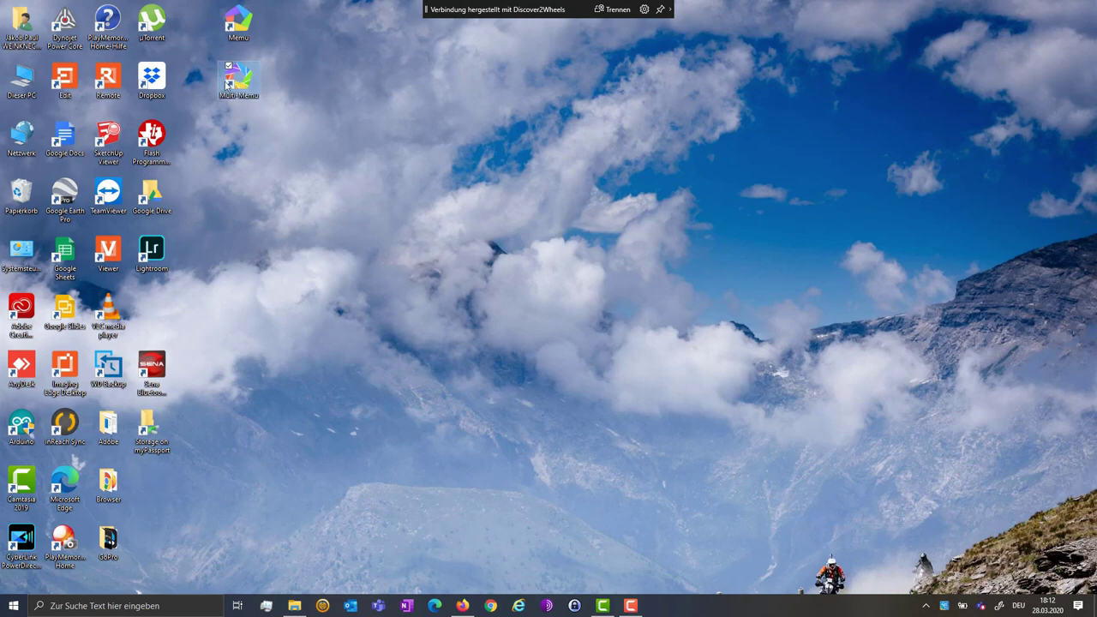
right_click(236, 85)
click(204, 91)
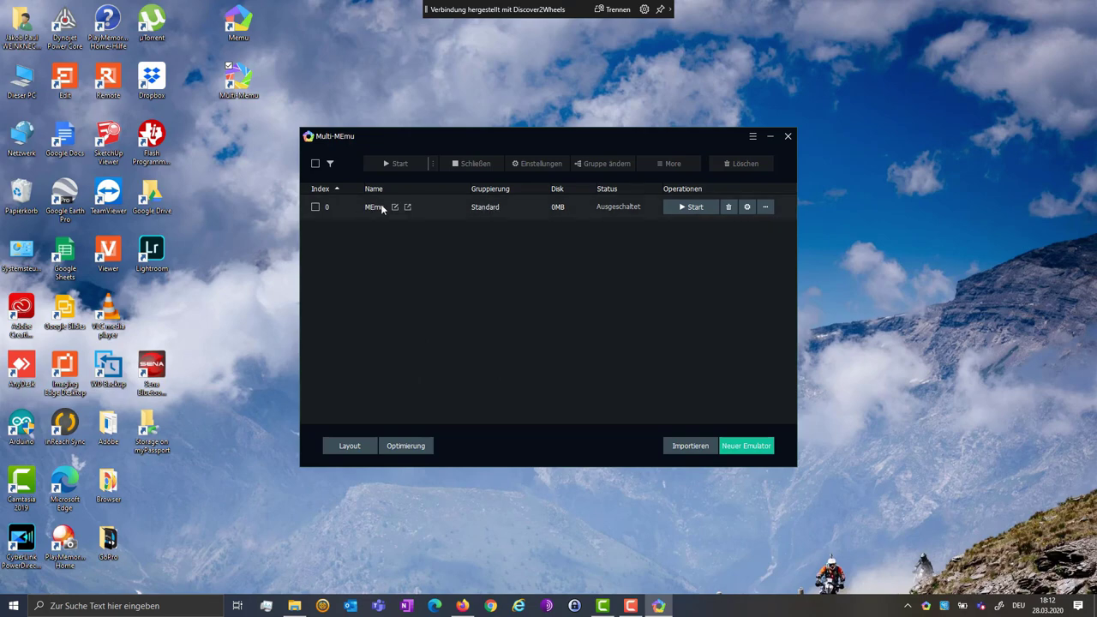
Open the MEmu instance's system settings and review the CPU/RAM presets, graphics mode and root options of the engine
click(747, 209)
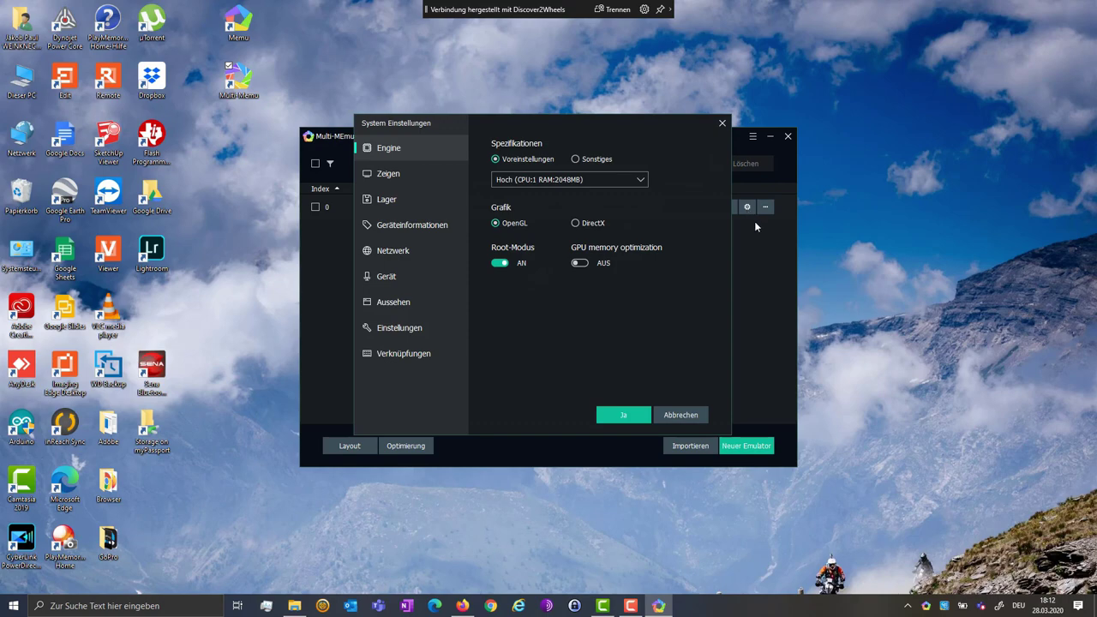
click(642, 181)
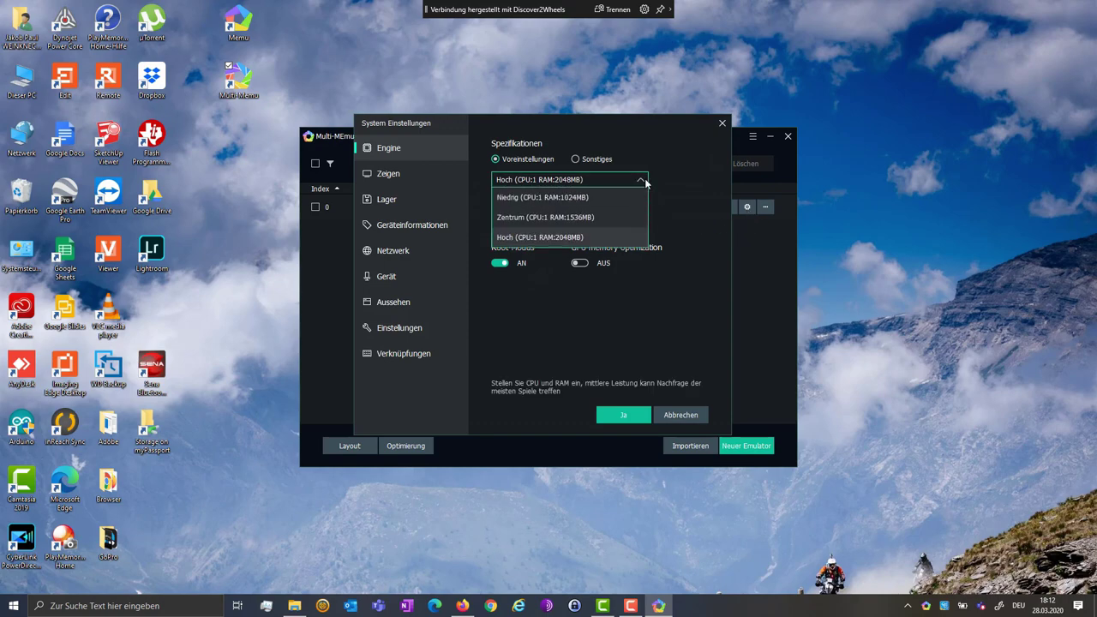
click(643, 180)
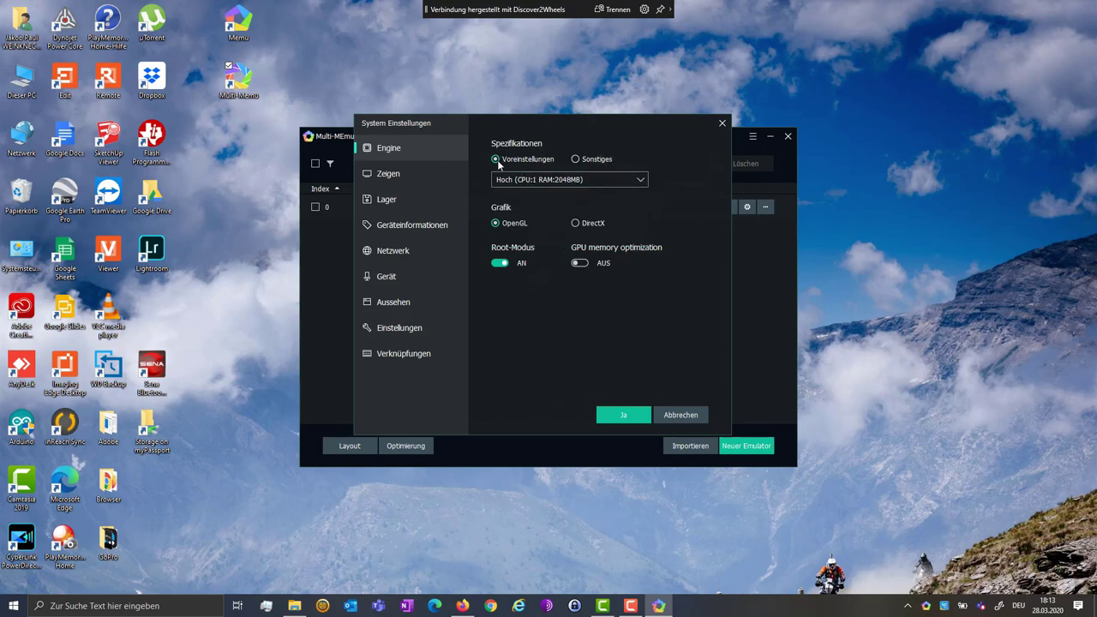
mouse_move(621, 209)
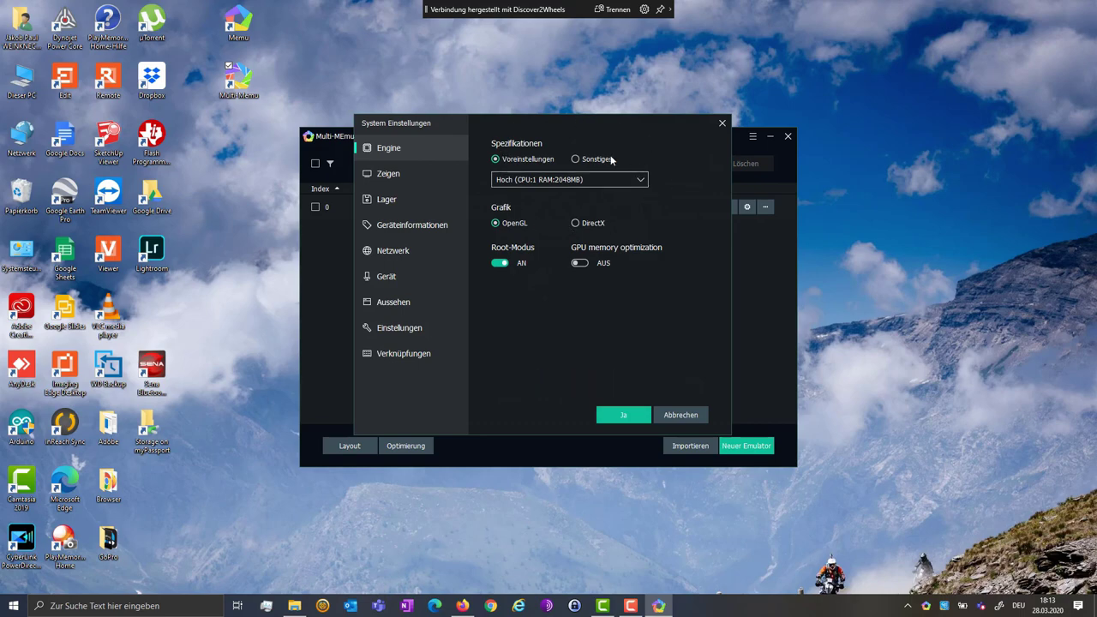
mouse_move(515, 156)
mouse_move(630, 245)
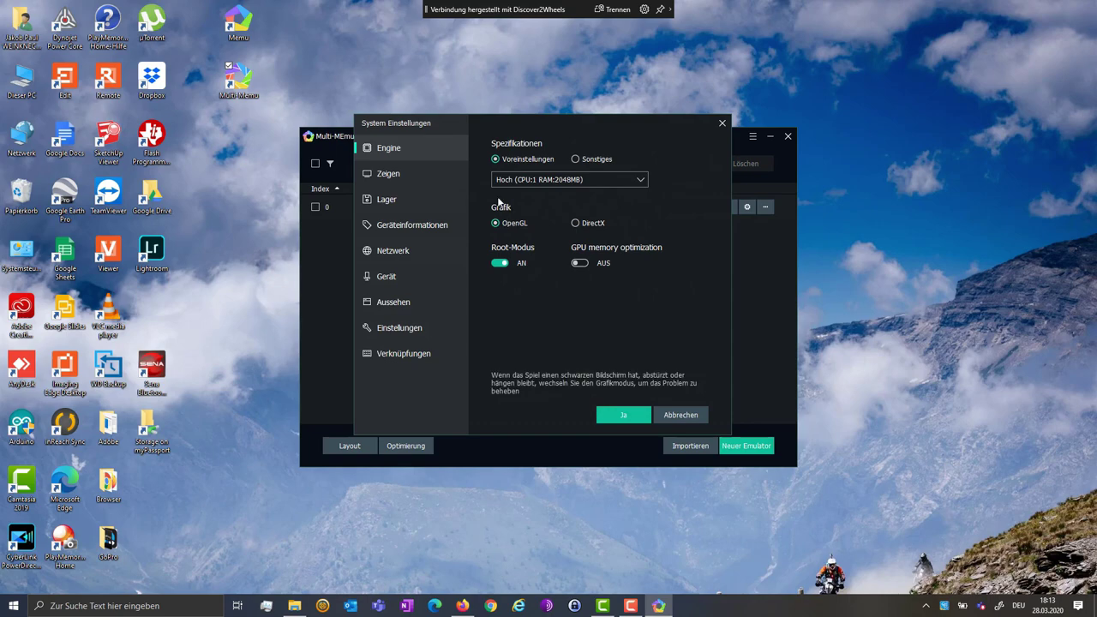
Set the emulator's tablet display resolution to 1920 * 1080 (288dpi)
click(423, 181)
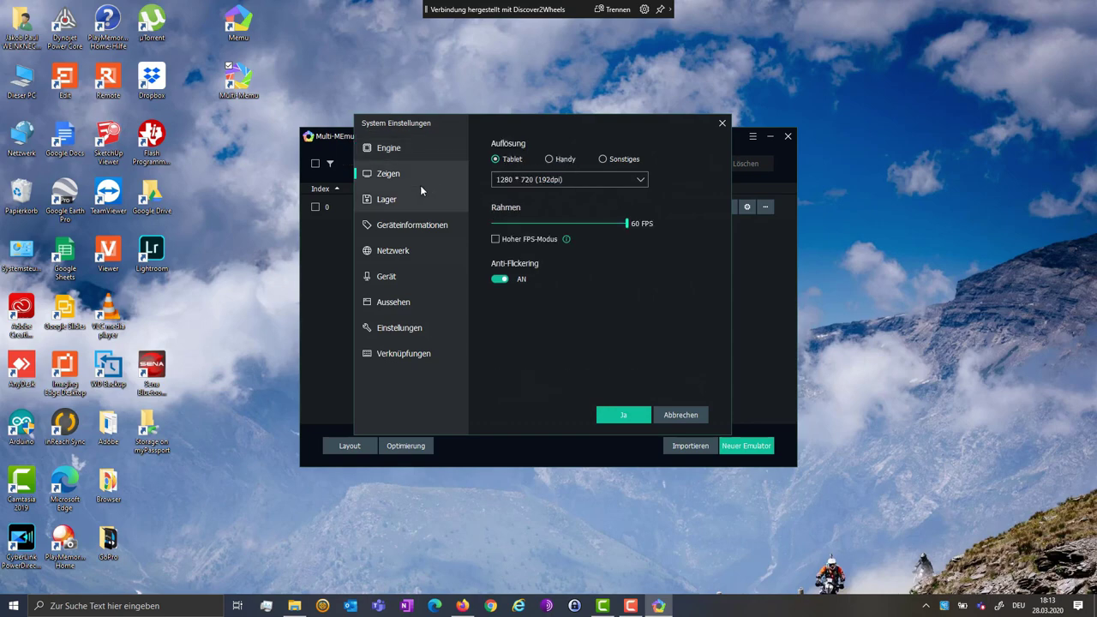
click(522, 177)
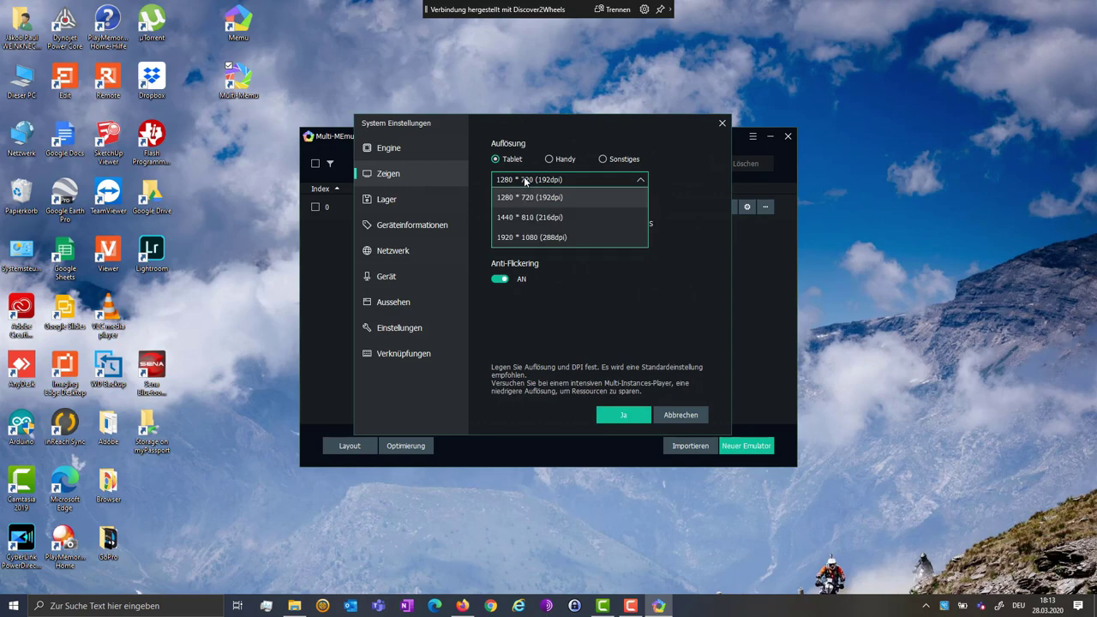
click(522, 239)
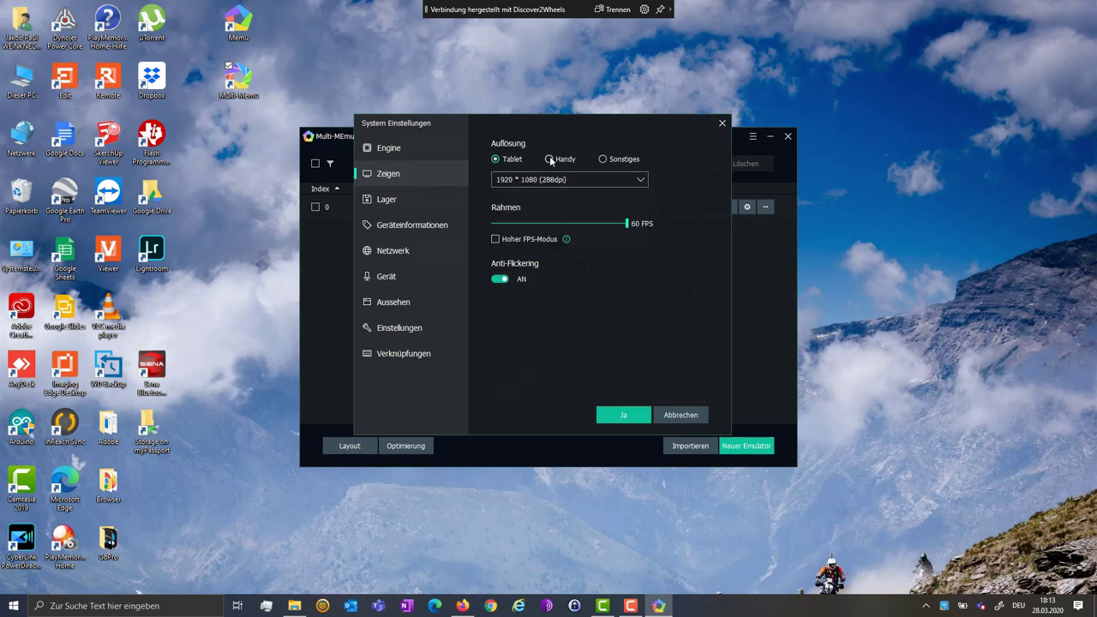
mouse_move(551, 210)
Check the emulator's storage settings and select Google Pixel 2 as the preset device model
click(403, 203)
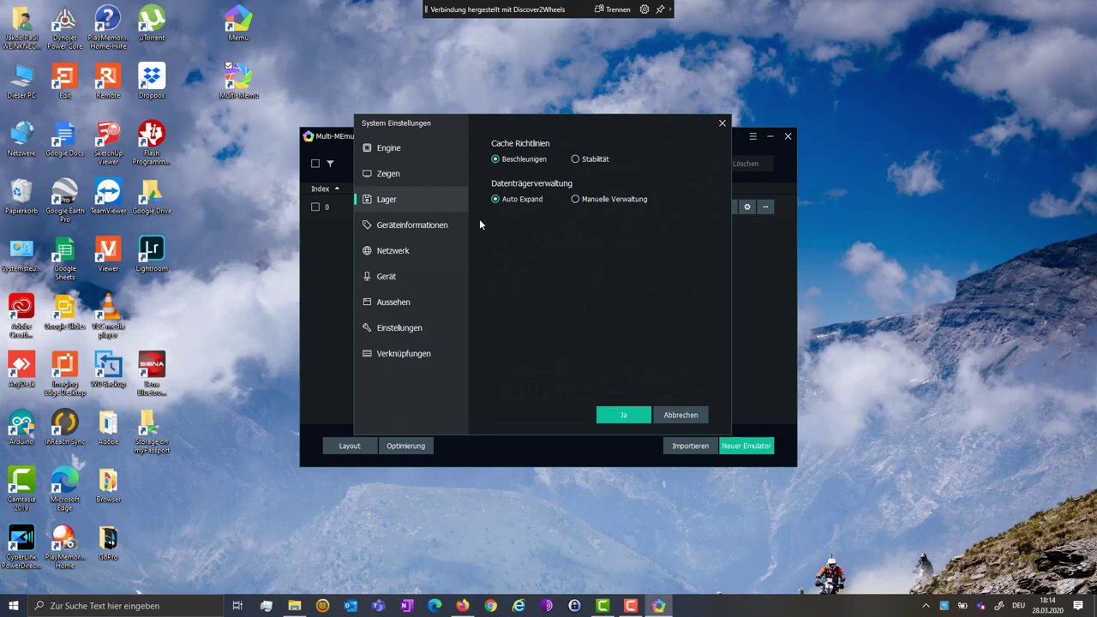
click(434, 226)
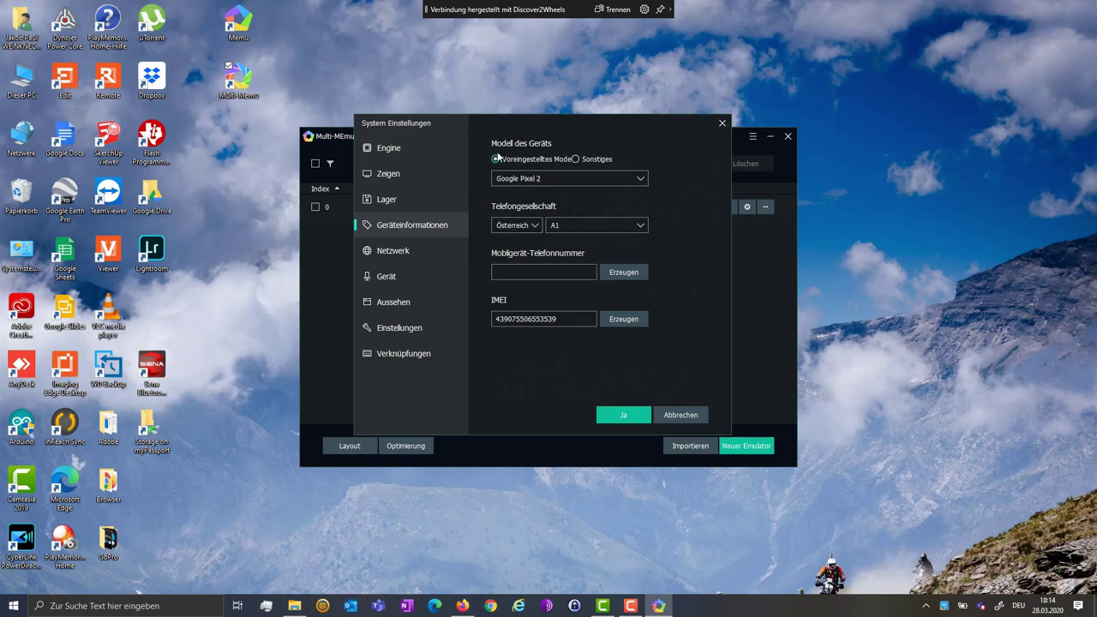
click(643, 179)
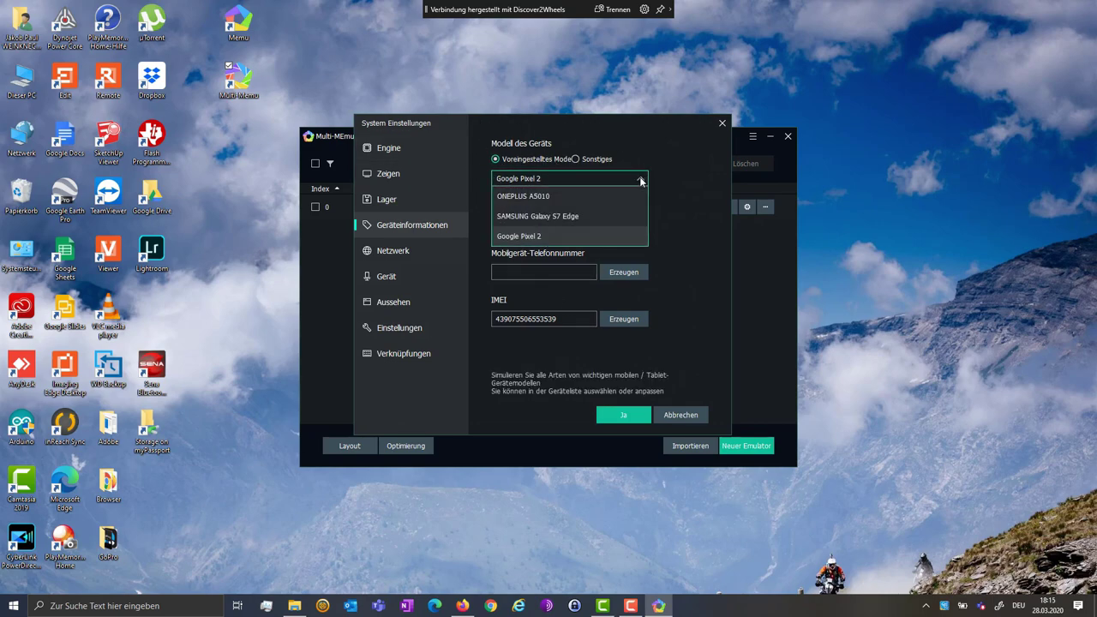
click(538, 234)
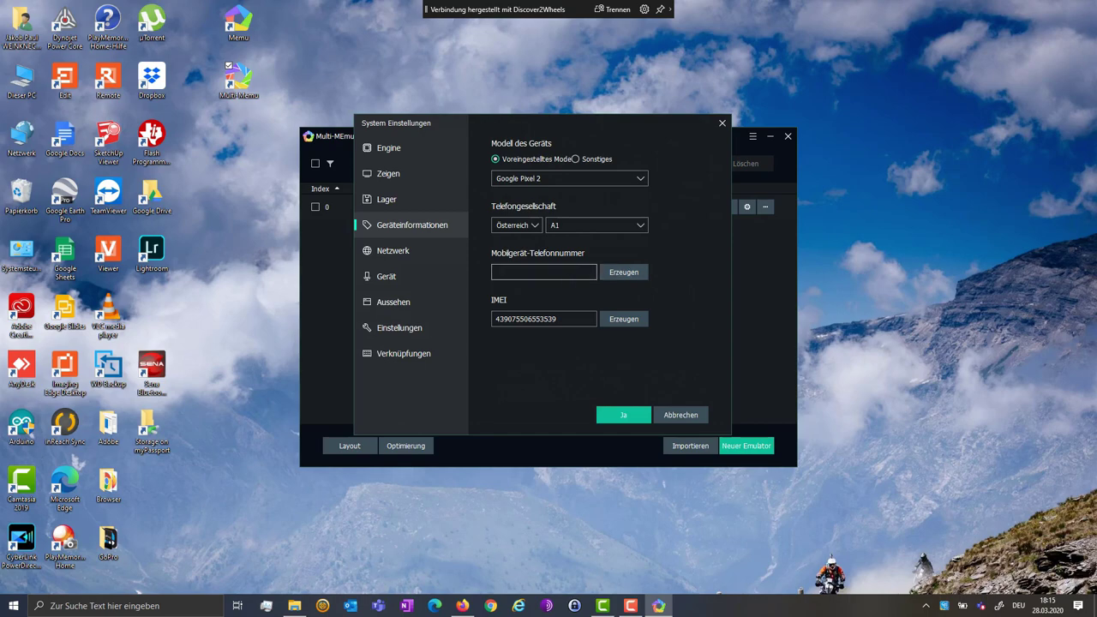
Examine the phone number and IMEI fields, then the emulator's WLAN hotspot and MAC address settings
mouse_move(576, 289)
mouse_move(543, 285)
click(415, 249)
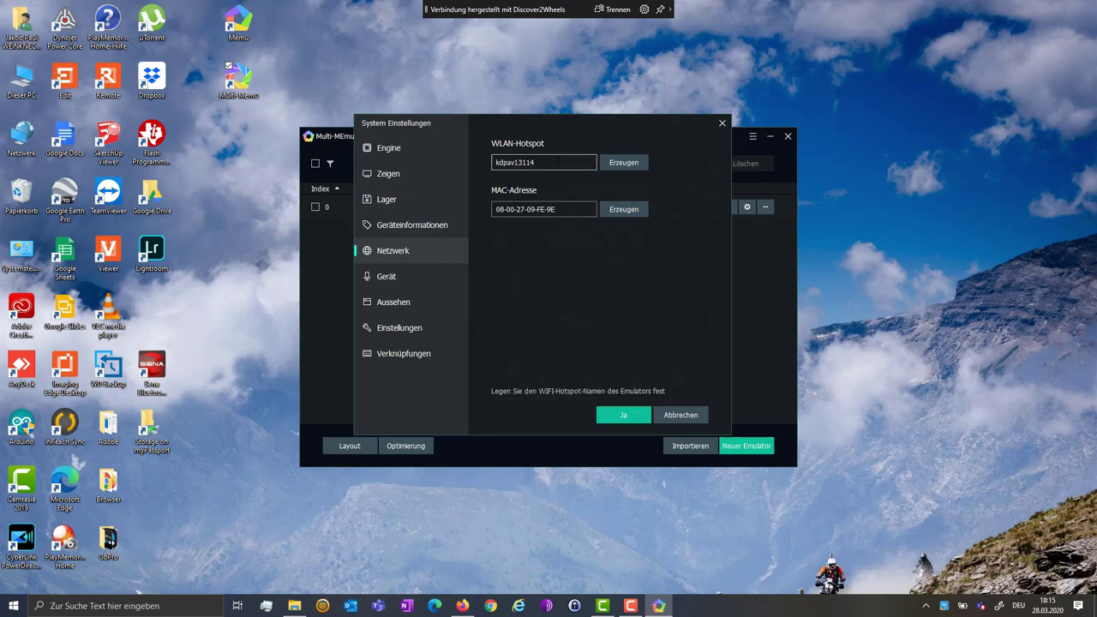
Set the emulator's WLAN hotspot name to MEMU and check the entry in the network settings
click(558, 162)
key(ctrl+a)
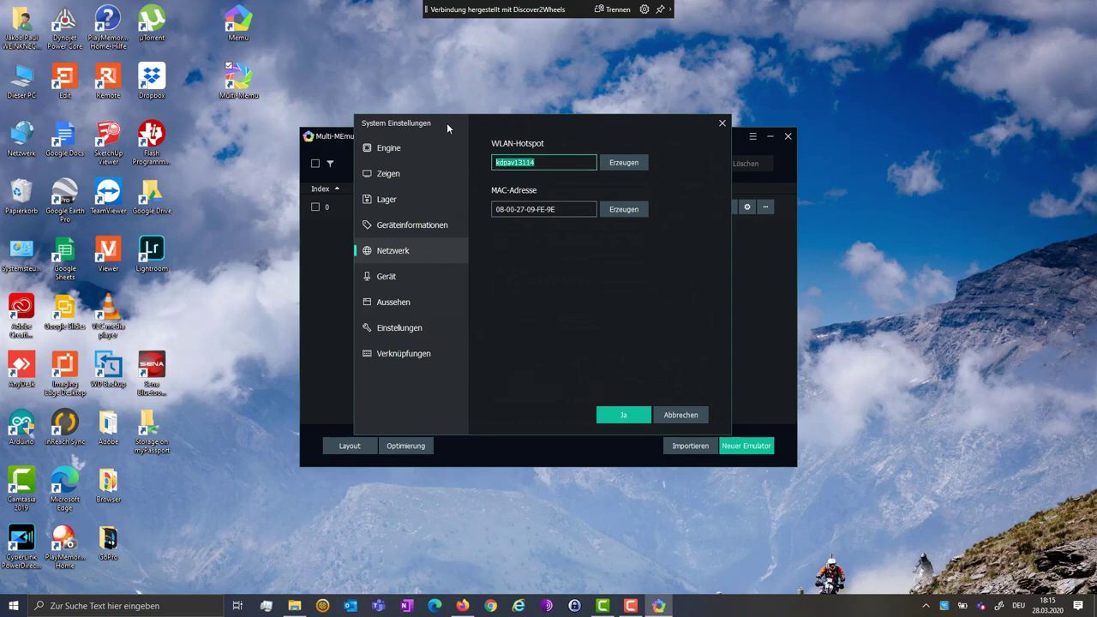
text(MEMU)
click(417, 278)
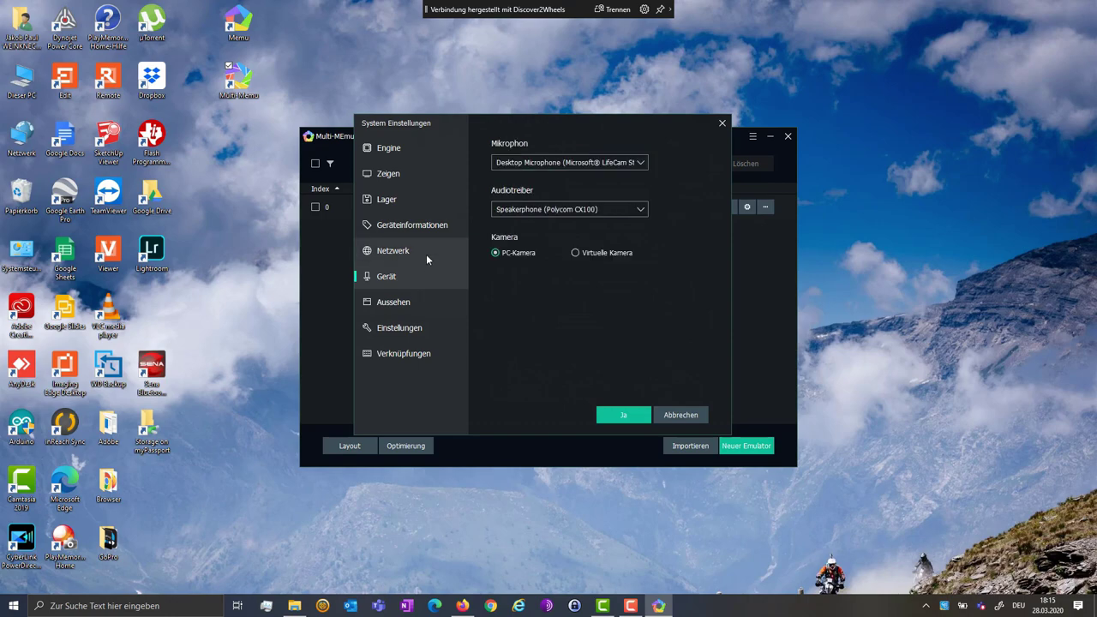
click(425, 255)
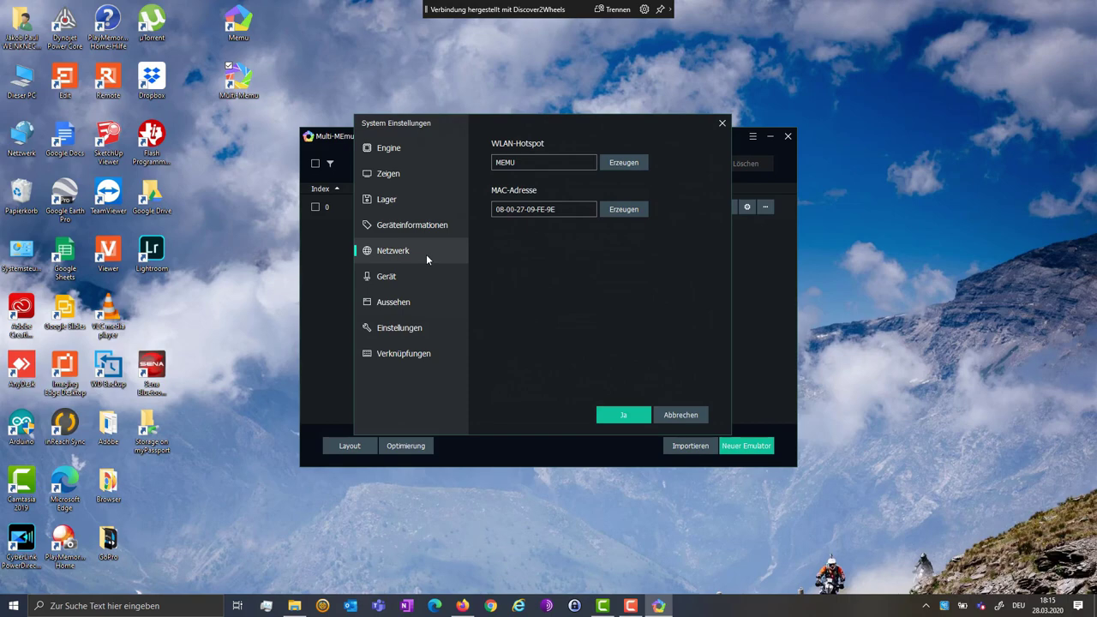
Check the emulator's microphone choices, audio driver and camera source, and look over its appearance settings
click(411, 273)
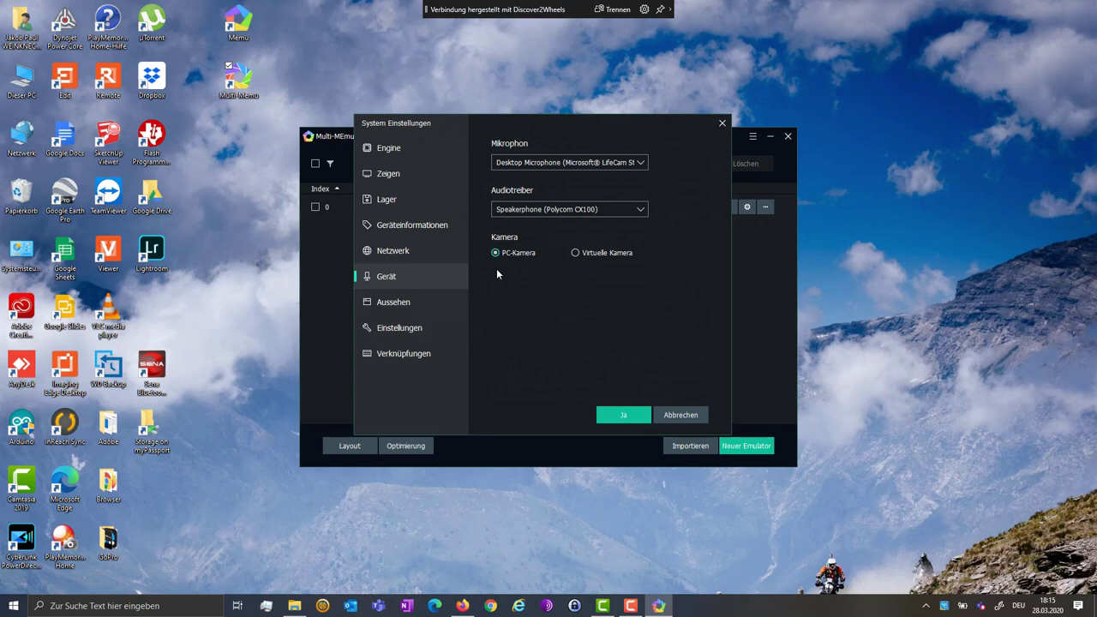
click(563, 162)
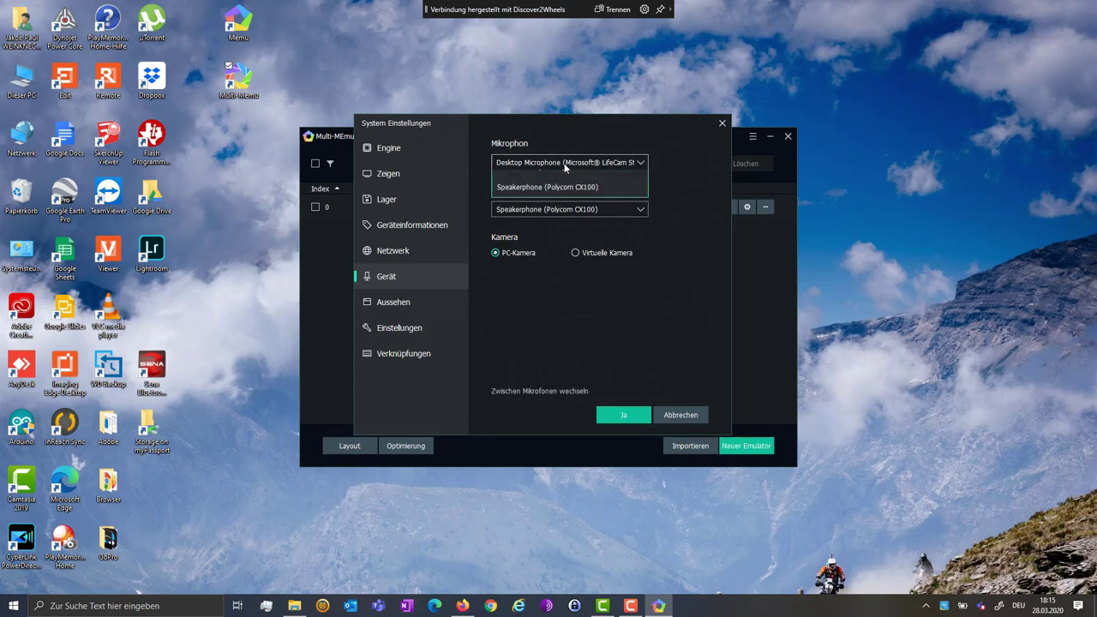
click(563, 163)
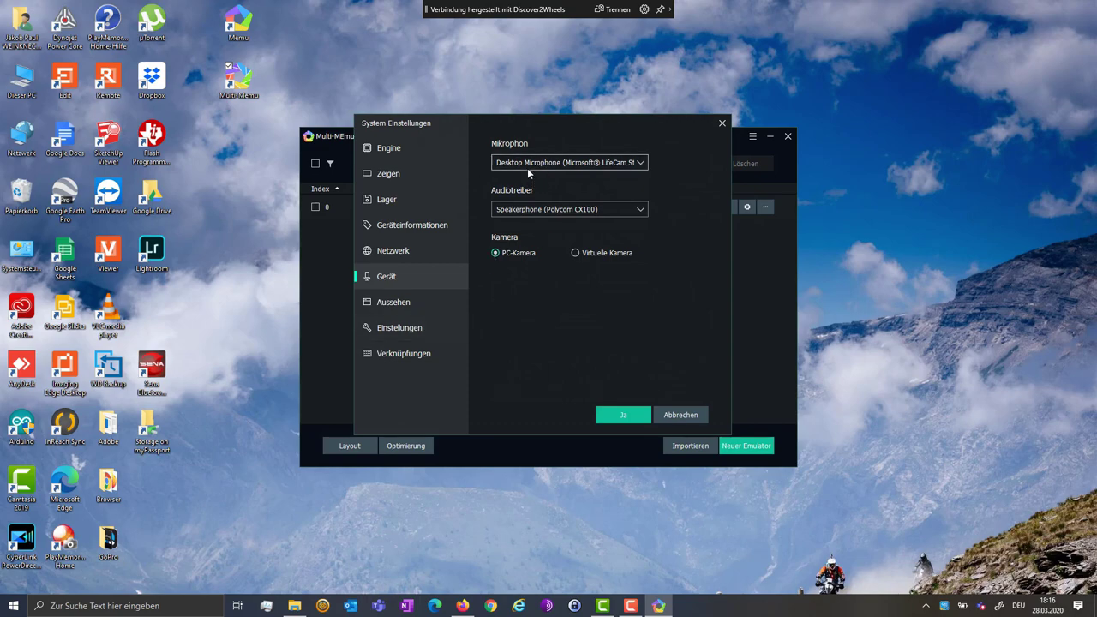
click(400, 307)
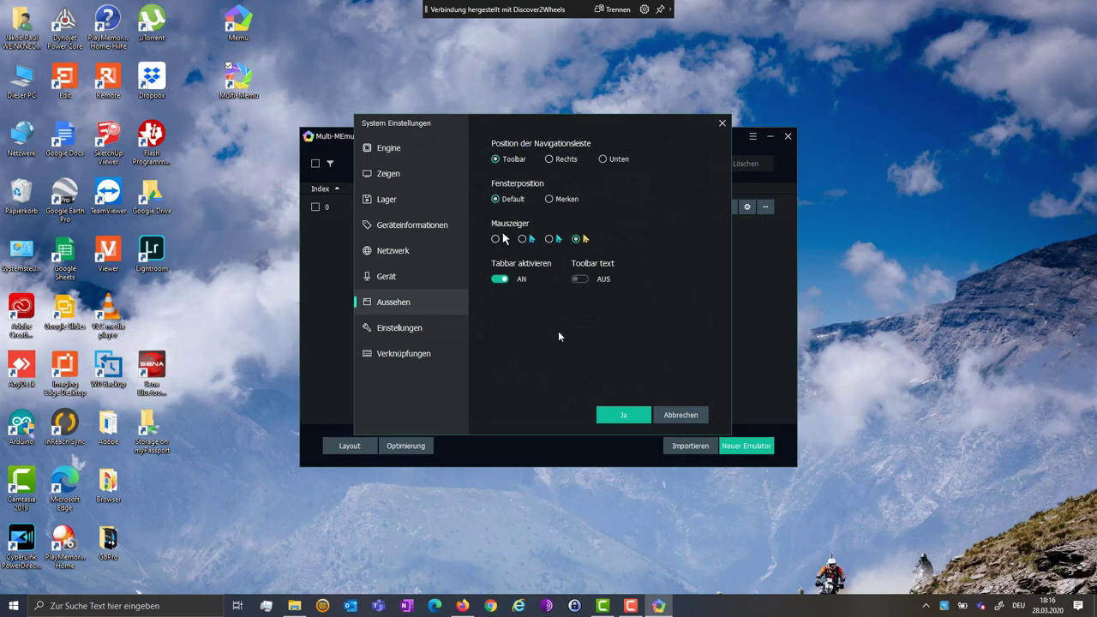
Enable the virtual keyboard and time synchronisation in the emulator's general preferences
click(437, 323)
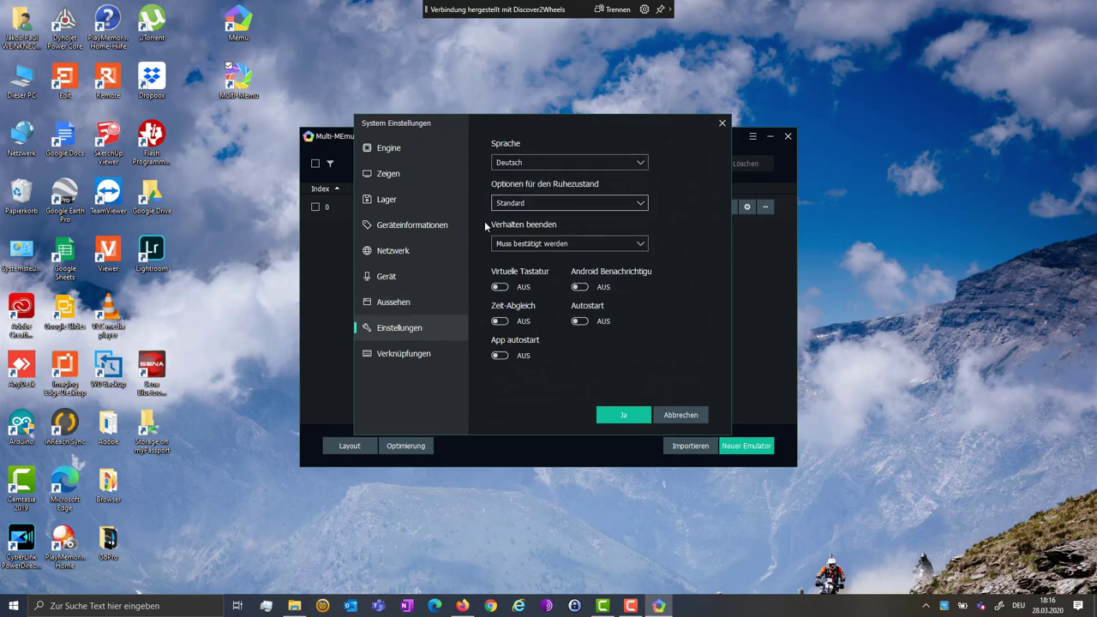
click(498, 288)
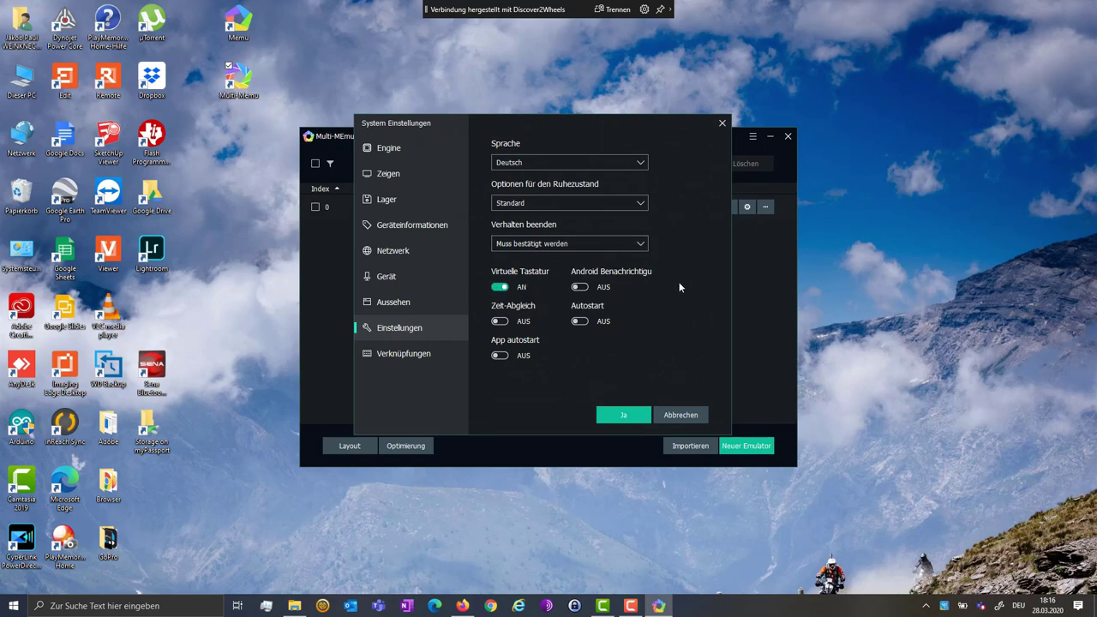
click(496, 324)
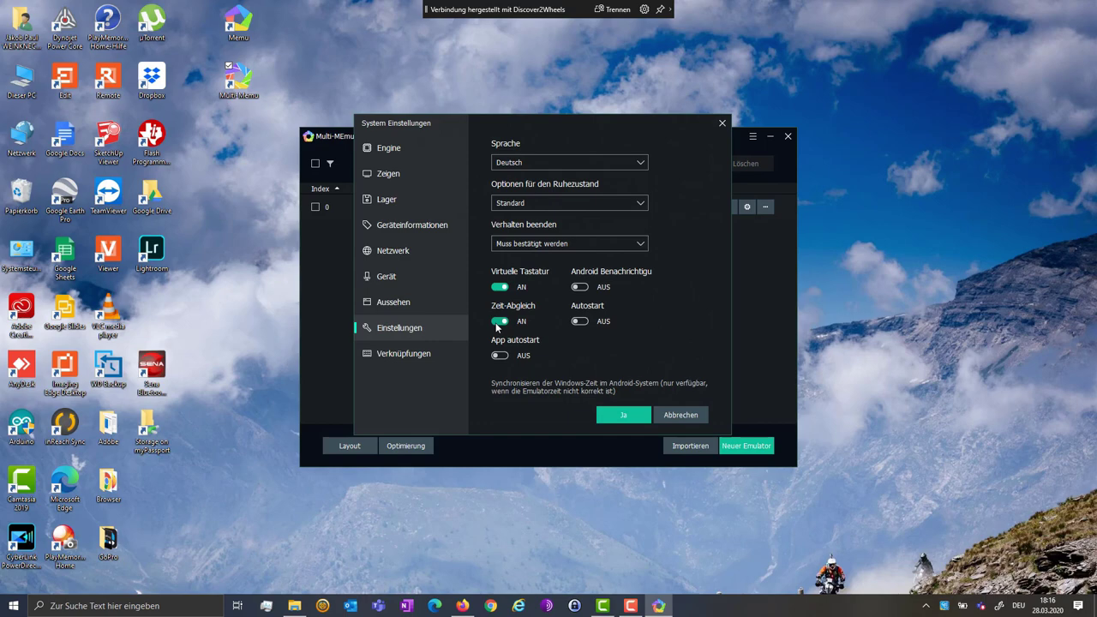
Review the emulator's keyboard shortcuts and try switching the Ctrl + Alt + Q mouse pointer shortcut on and back off
click(433, 353)
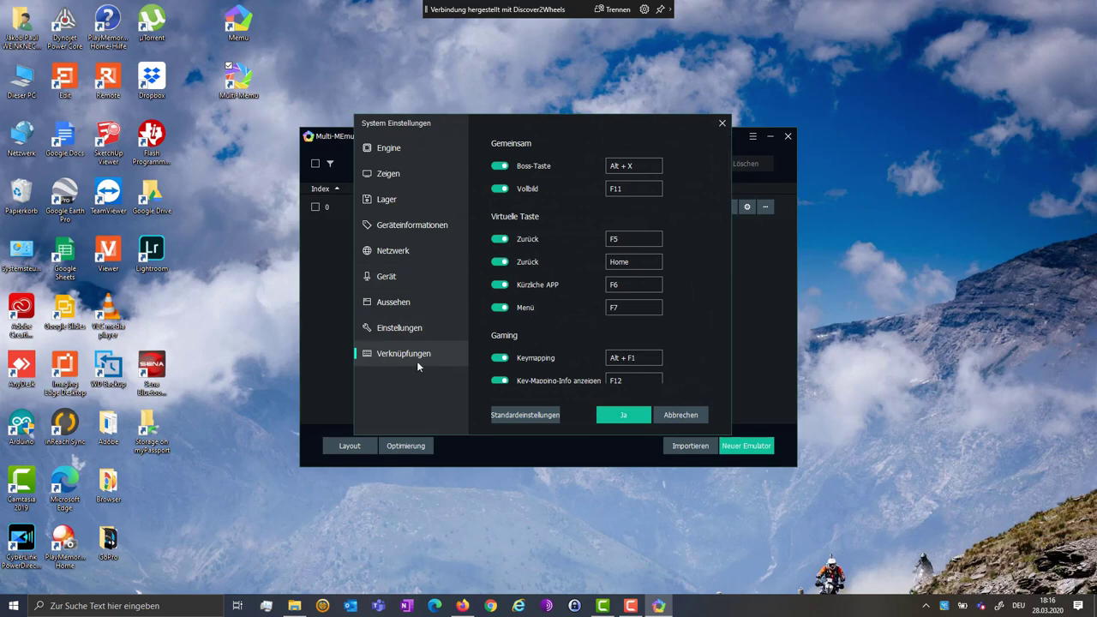
scroll(675, 283, down, 3)
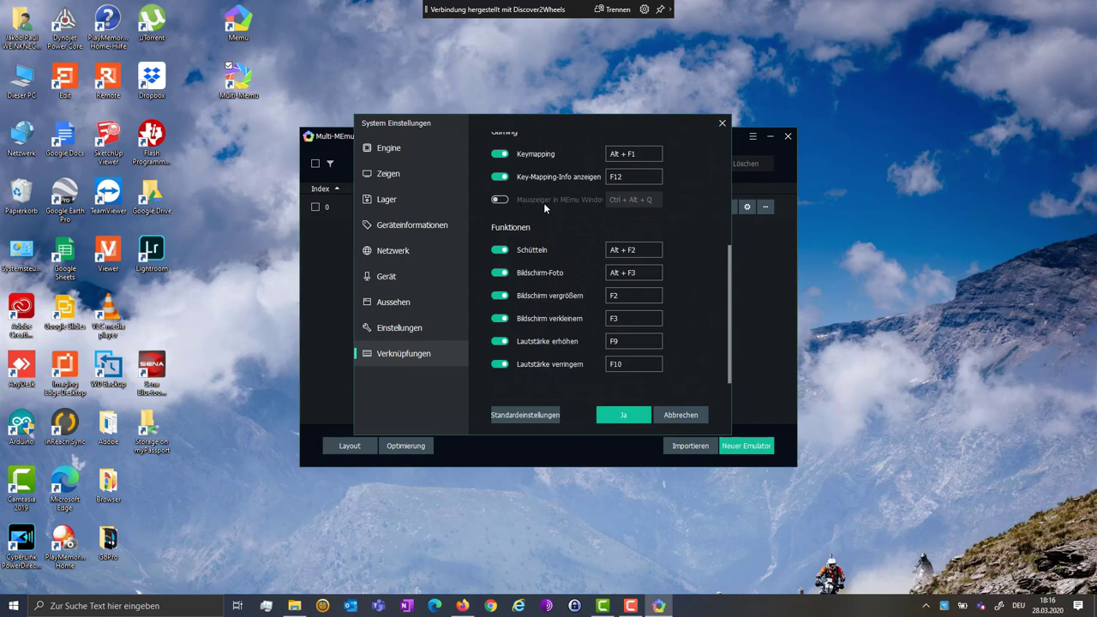
click(501, 201)
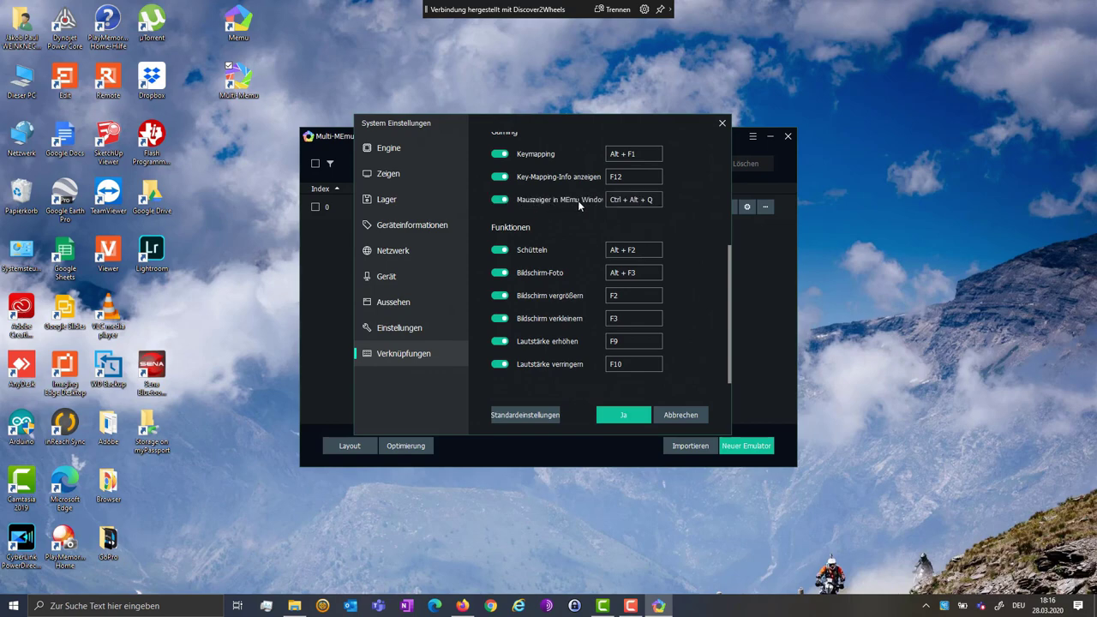
click(498, 199)
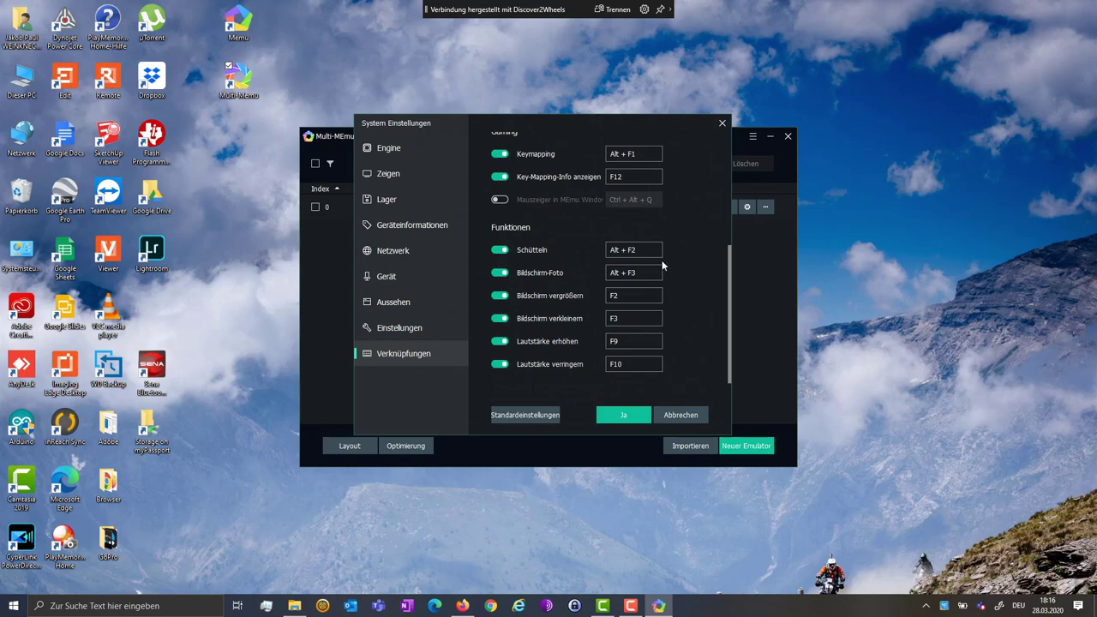
Save the system settings and start the MEmu instance
click(625, 416)
click(565, 280)
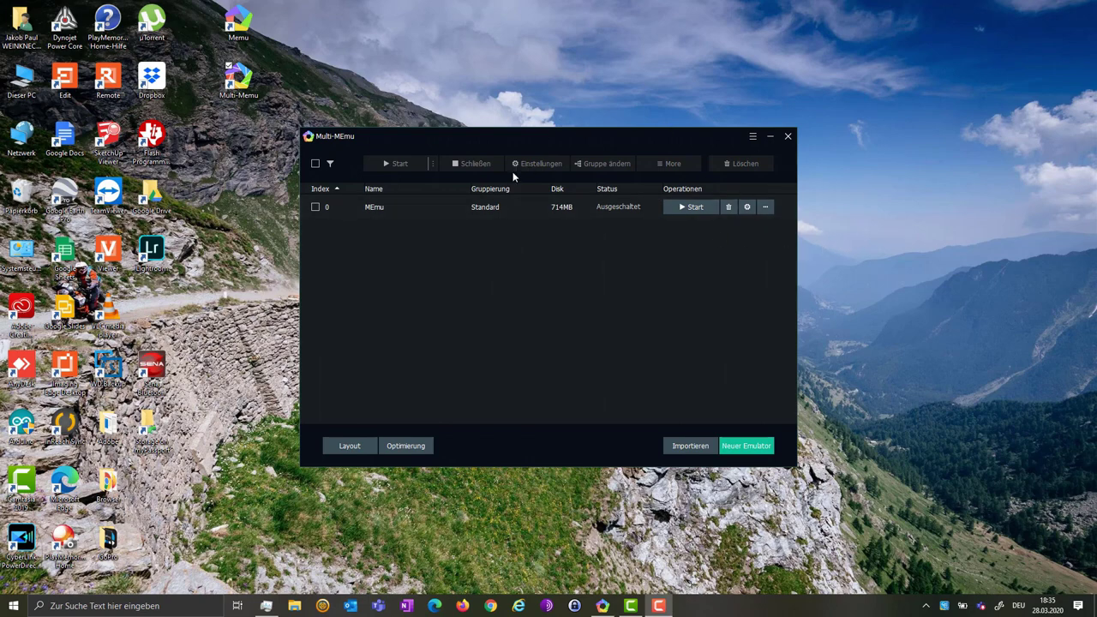
click(687, 206)
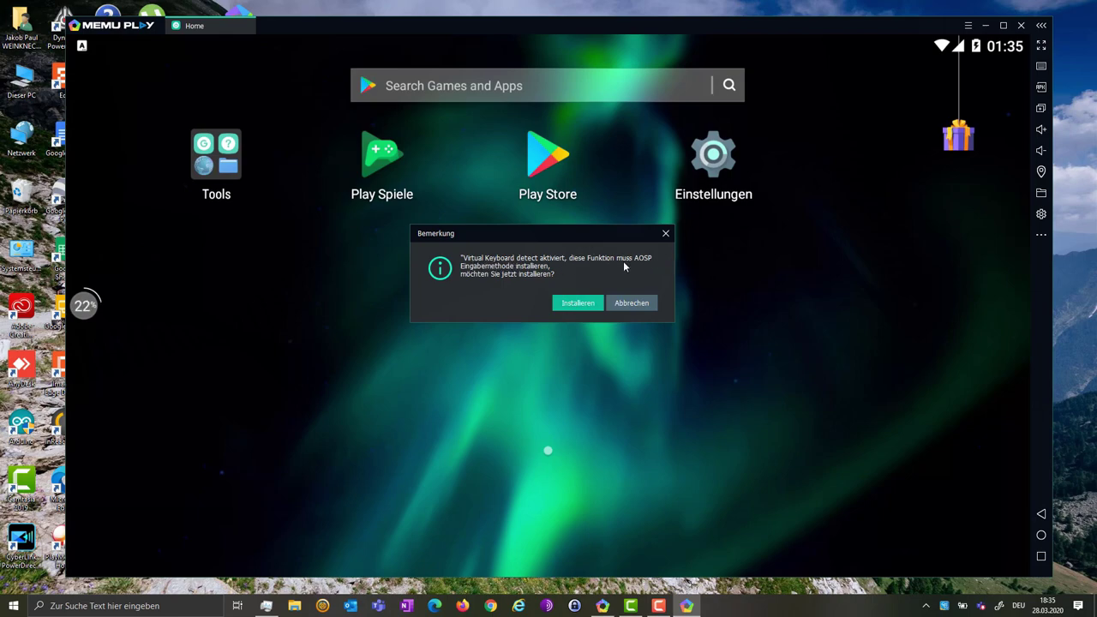
Install the AOSP input method for the virtual keyboard, acknowledge the Google Apps message and maximize the emulator window
click(562, 300)
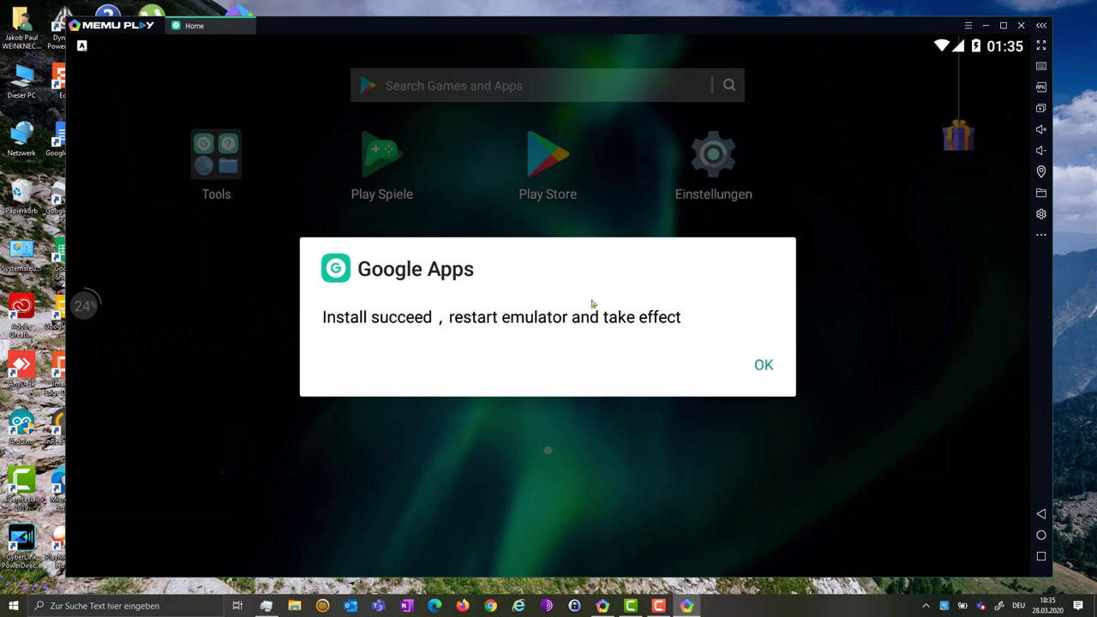
click(763, 366)
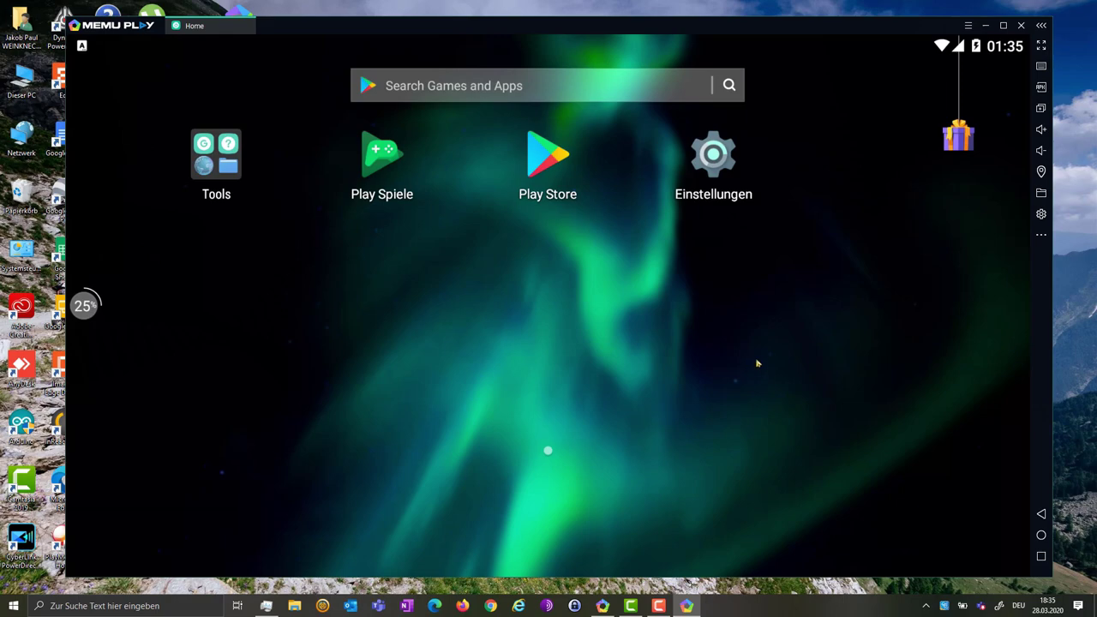
click(1004, 26)
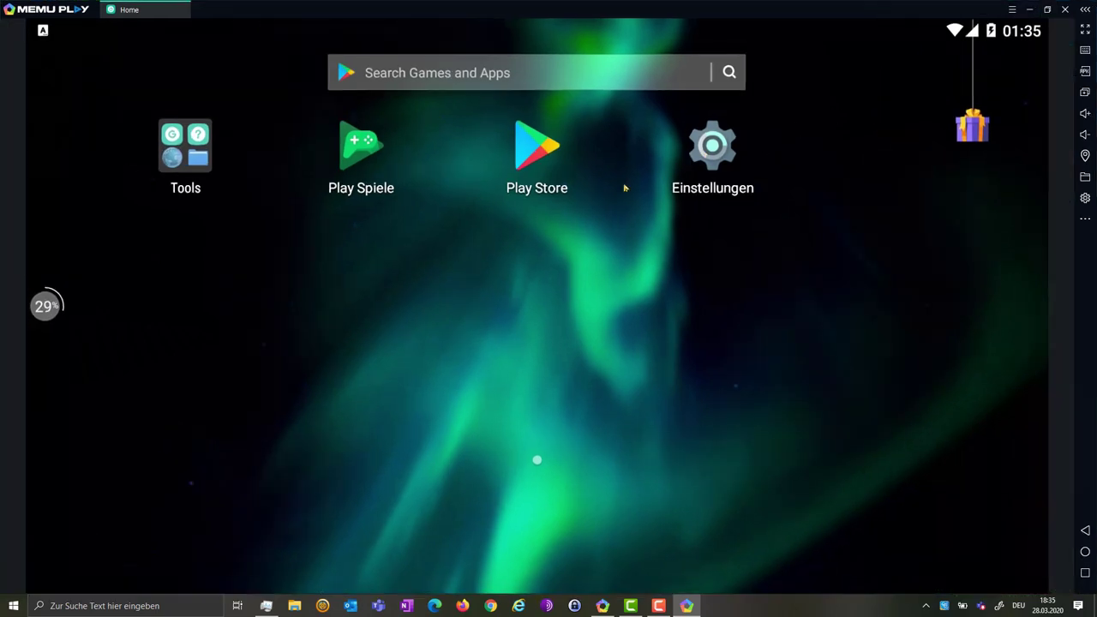